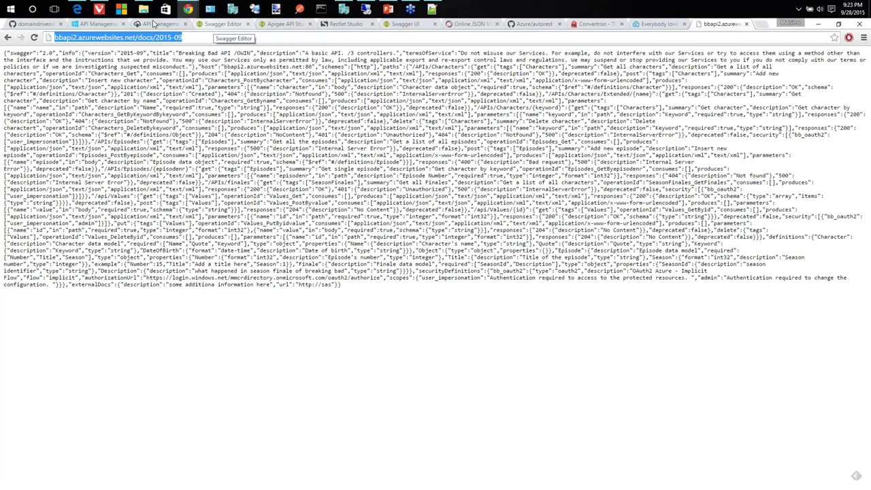
click(151, 23)
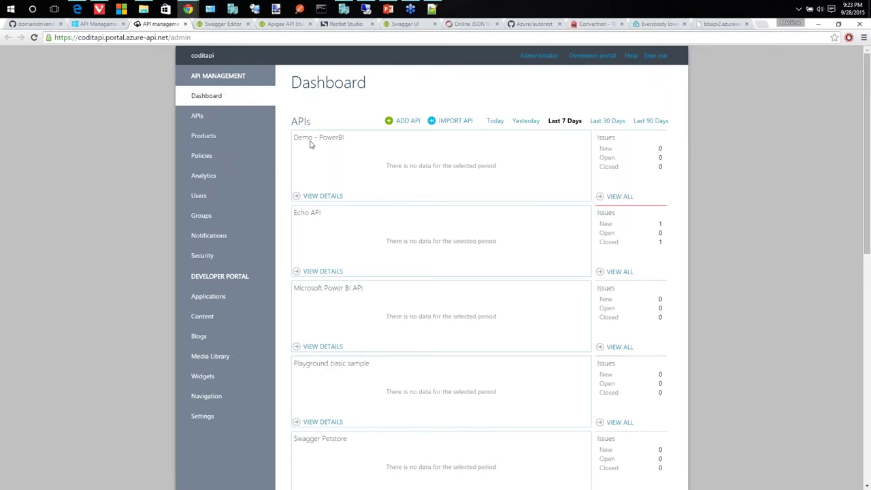
click(308, 137)
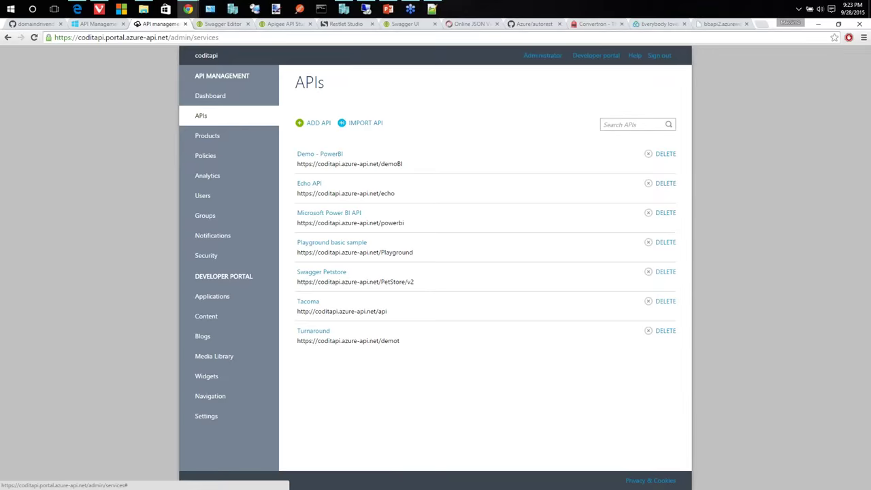
click(365, 122)
click(258, 204)
click(528, 194)
drag(413, 184, 290, 179)
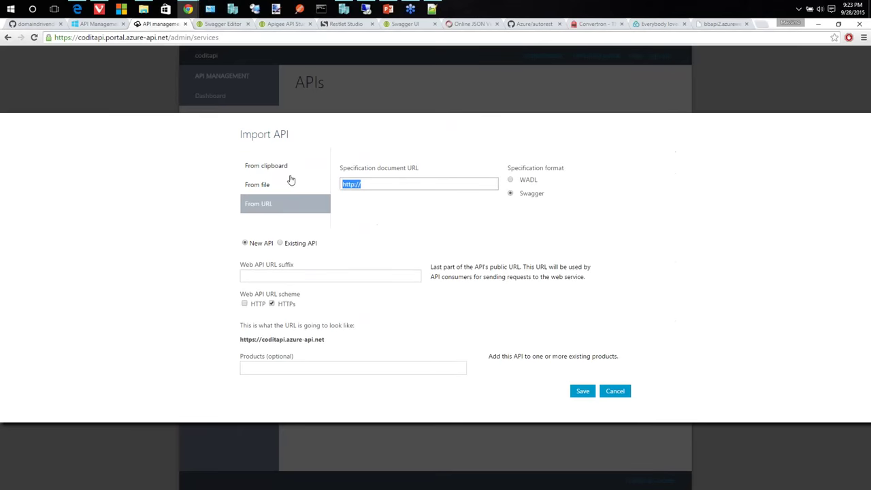
text(http://bbapi2.azurewebsites.net/docs/2015-09)
Step: Set the Web API URL suffix to integrationmonday/bb, add the API to the Integration Monday product, and save the import
click(266, 273)
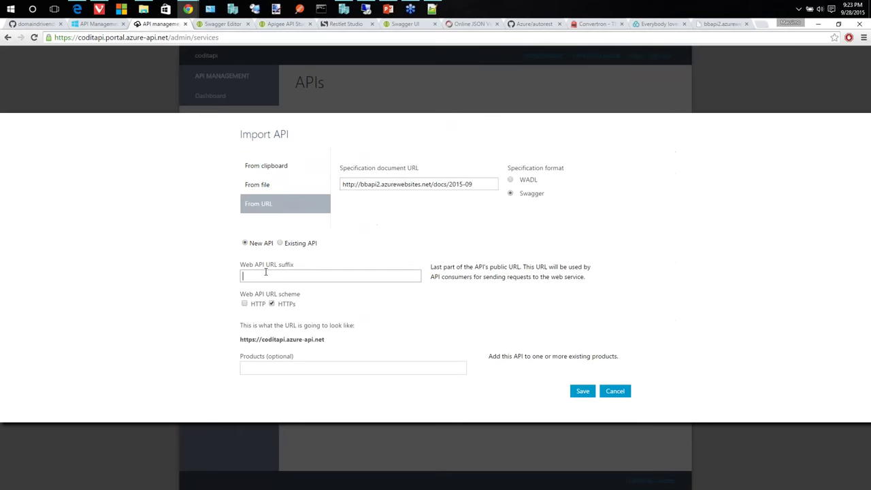
text(integrationmonday/)
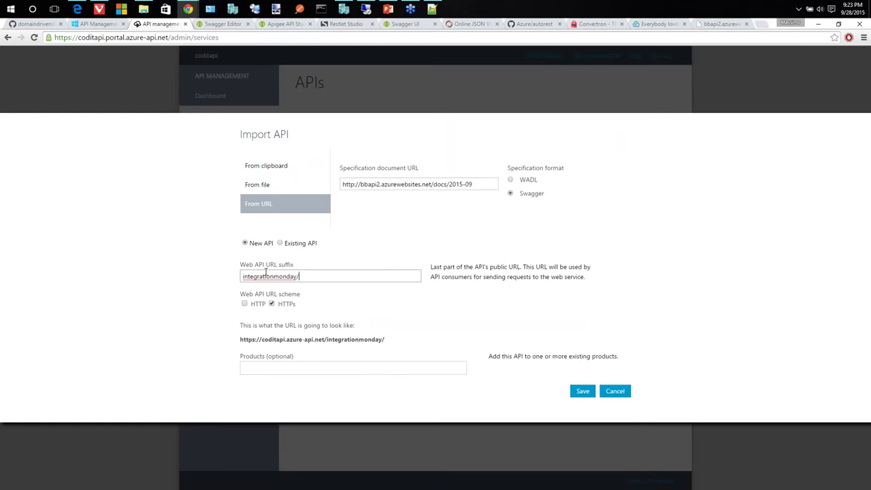
text(bb)
click(296, 371)
text(inte)
key(Return)
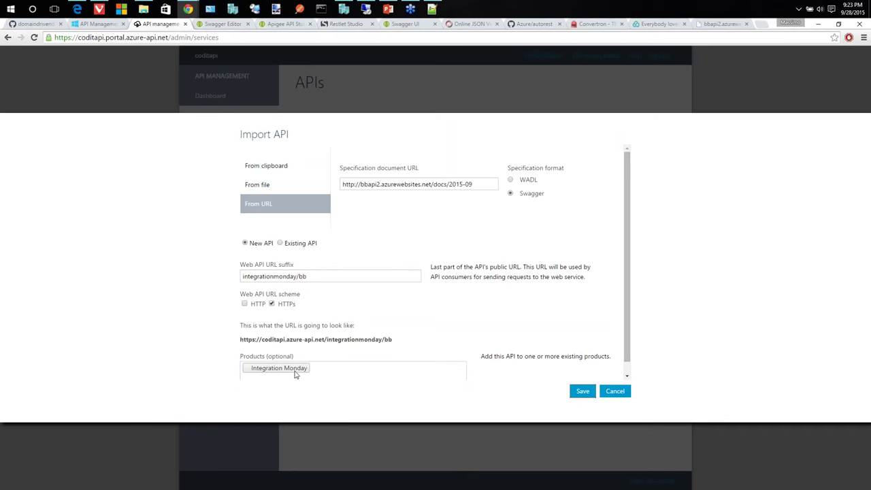
click(575, 393)
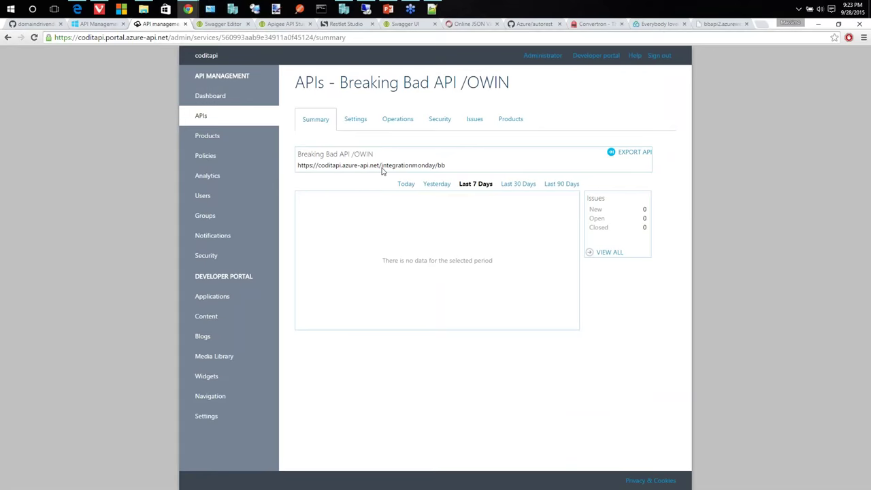
Step: Browse to the coditapi developer portal from the Azure management portal and open the API documentation for Breaking Bad API /OWIN
click(105, 25)
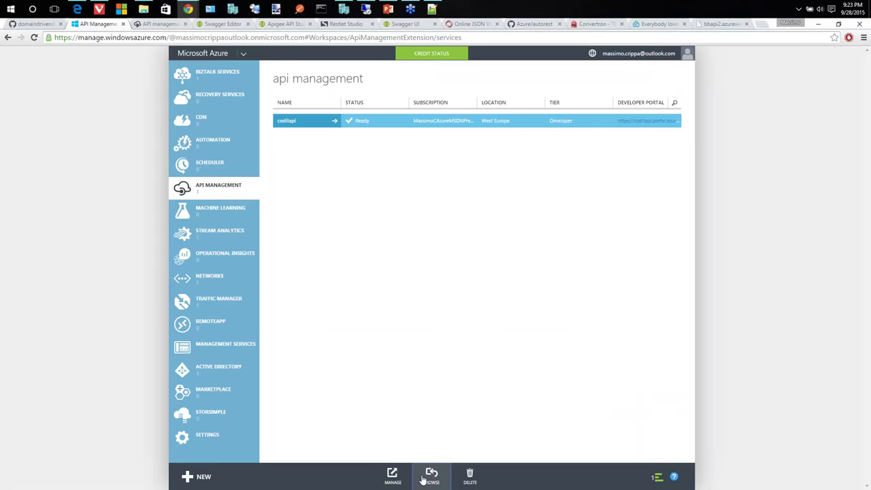
click(423, 479)
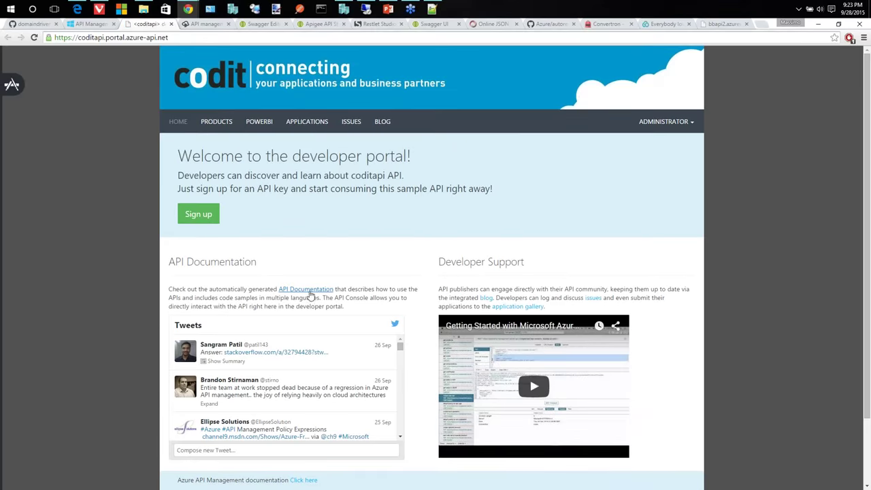
click(308, 291)
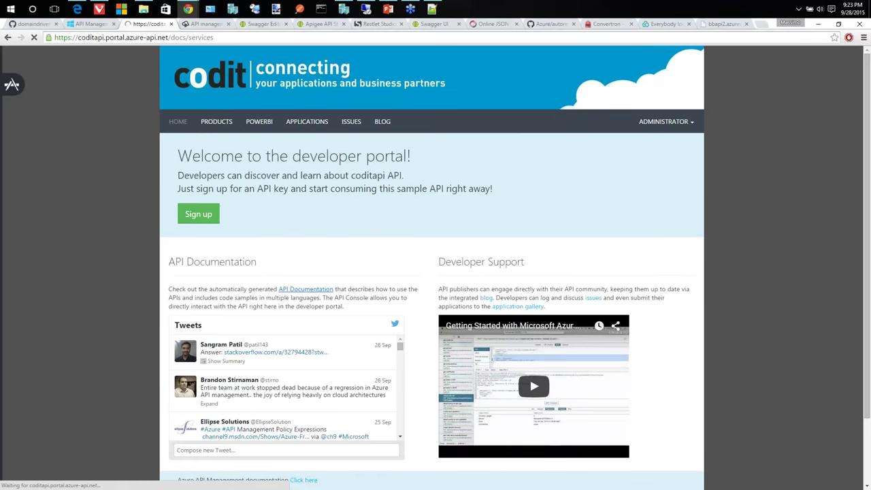
click(213, 185)
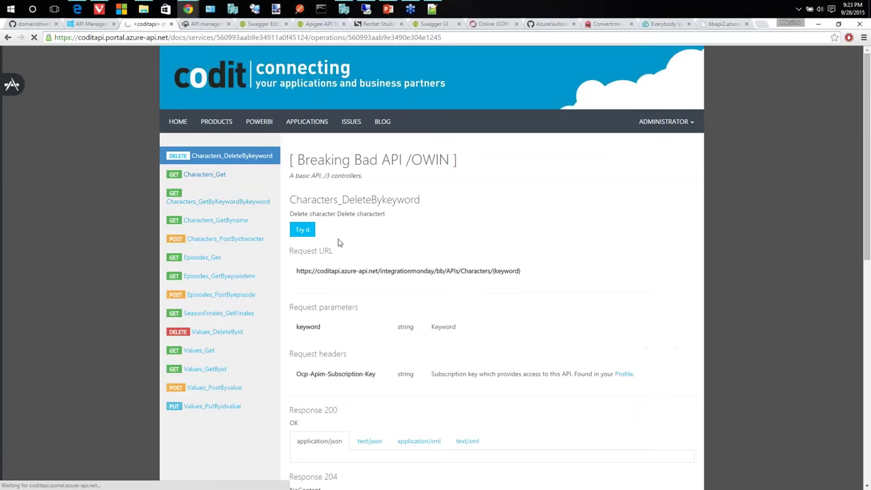
Step: Open the test console for the Characters_Get operation and send the request
click(303, 231)
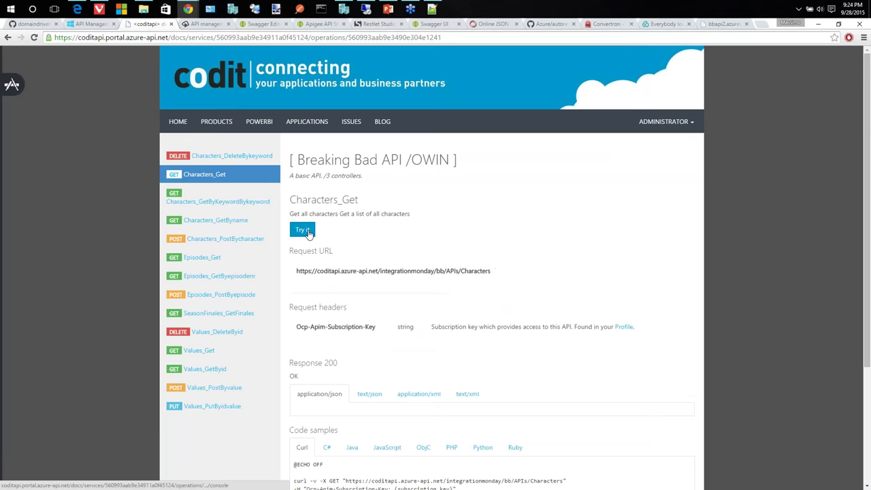
click(307, 233)
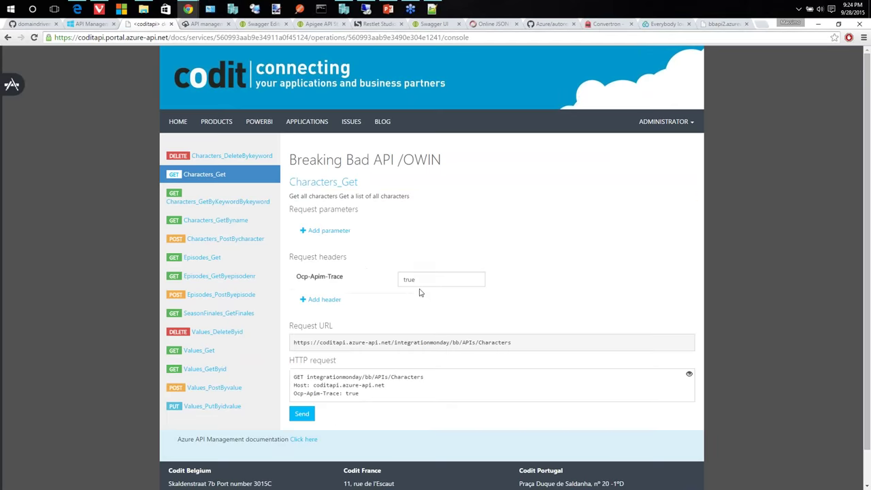
scroll(420, 293, down, 1)
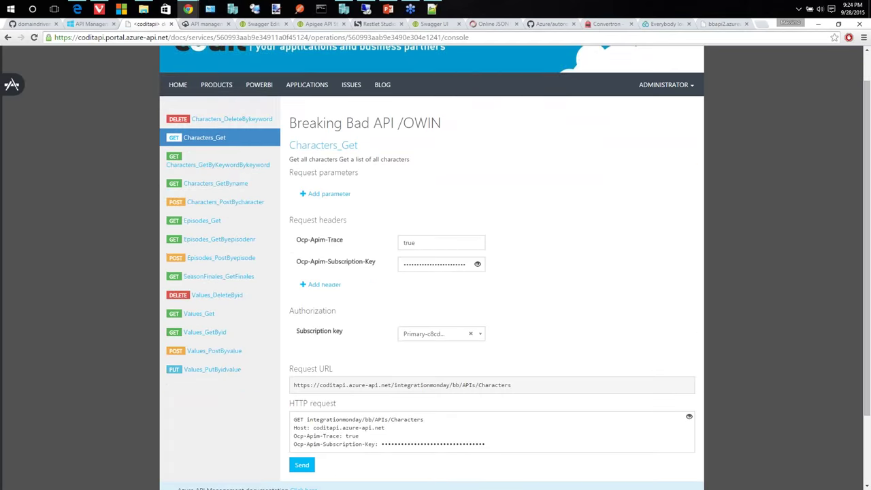
scroll(449, 248, down, 2)
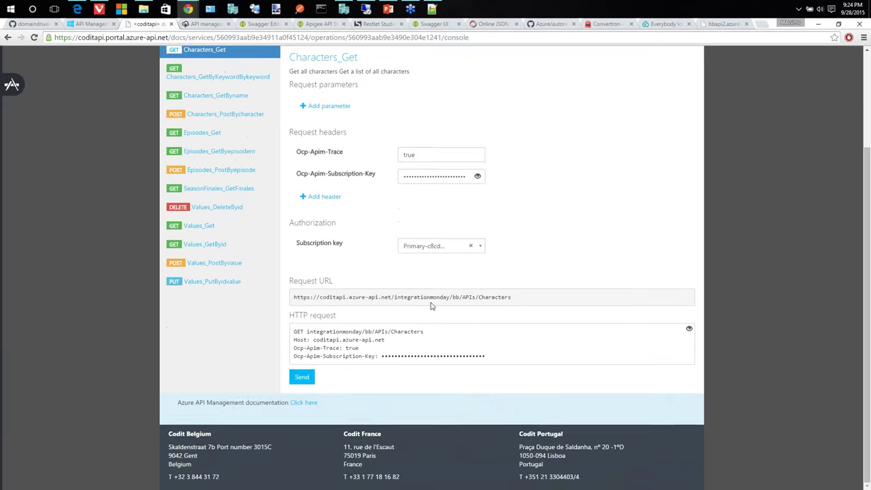
click(301, 377)
Step: Examine the Characters_Get response status, headers and returned character list, along with the request details
scroll(431, 311, down, 3)
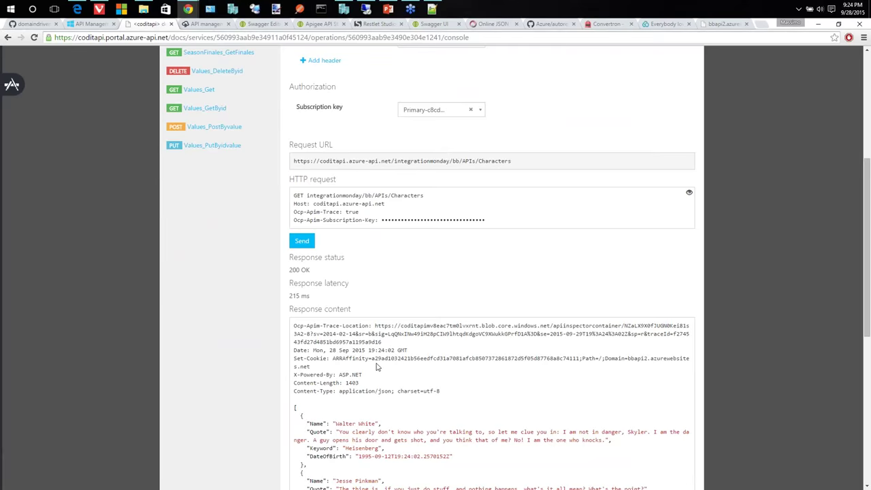
scroll(378, 367, down, 1)
scroll(378, 367, down, 5)
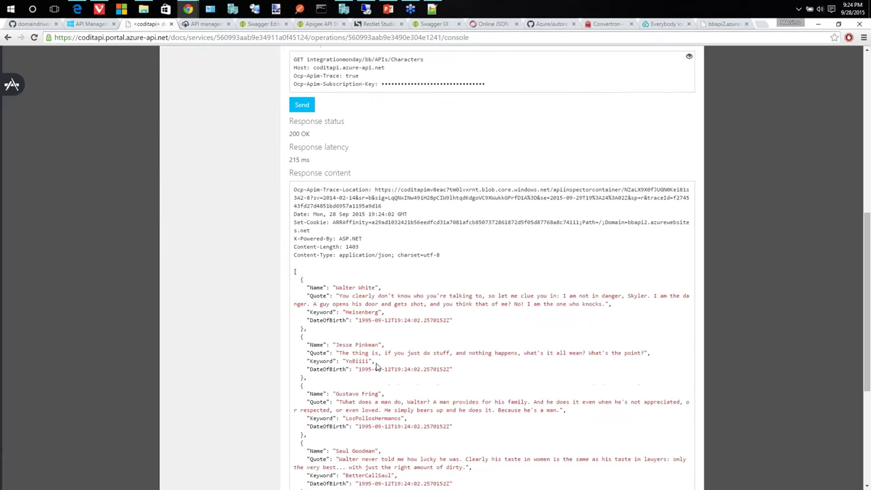
scroll(430, 273, down, 2)
scroll(431, 273, up, 5)
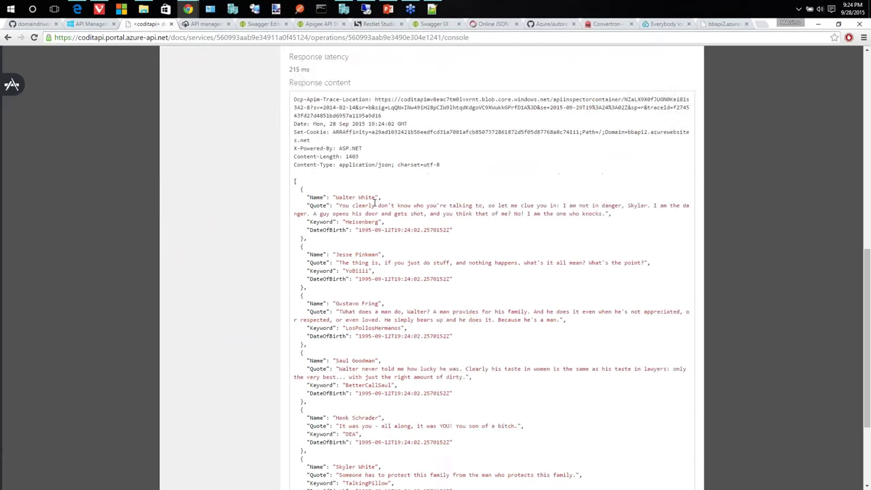
scroll(381, 232, up, 2)
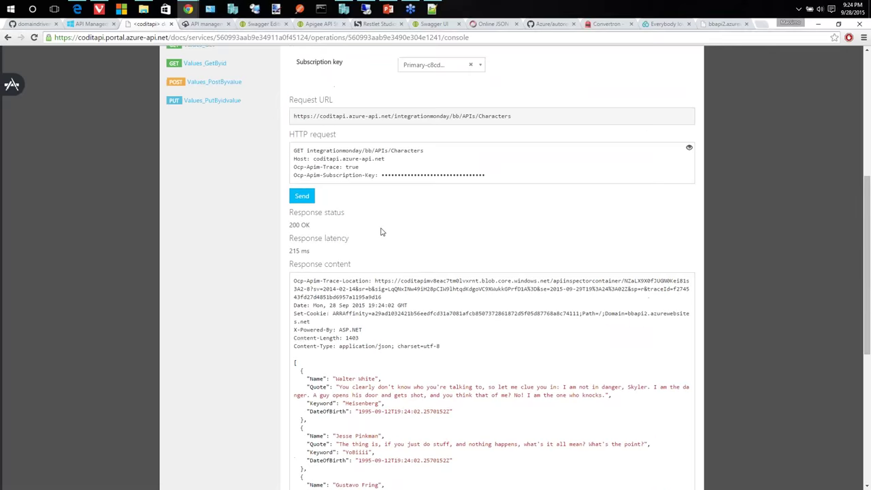
scroll(381, 232, up, 3)
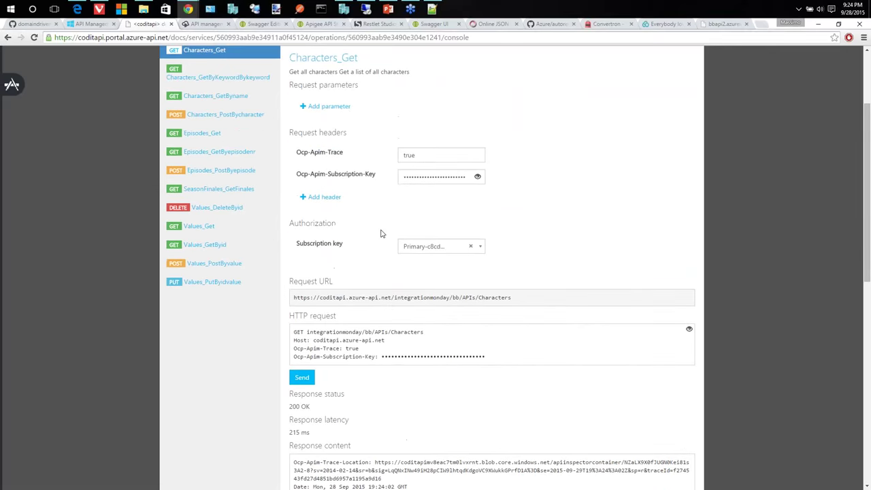
scroll(382, 232, down, 2)
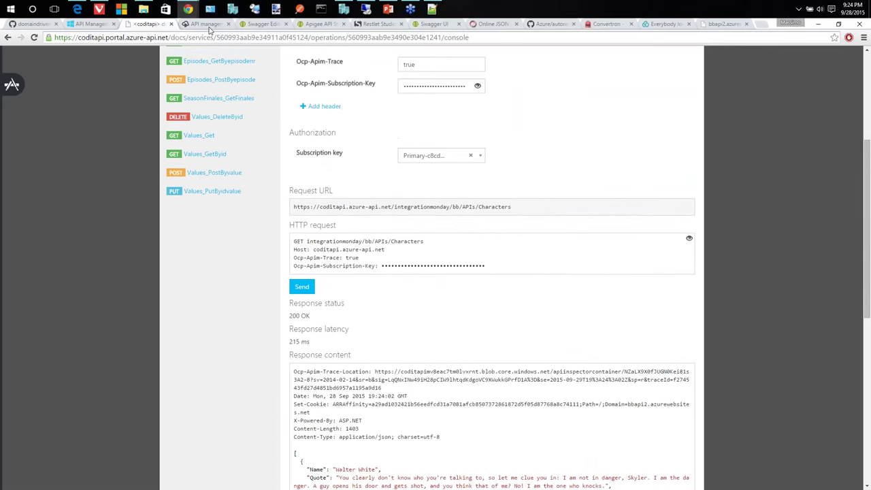
Step: Open the export options for Breaking Bad API /OWIN in the publisher portal, select the Swagger format, and cancel the export
click(206, 24)
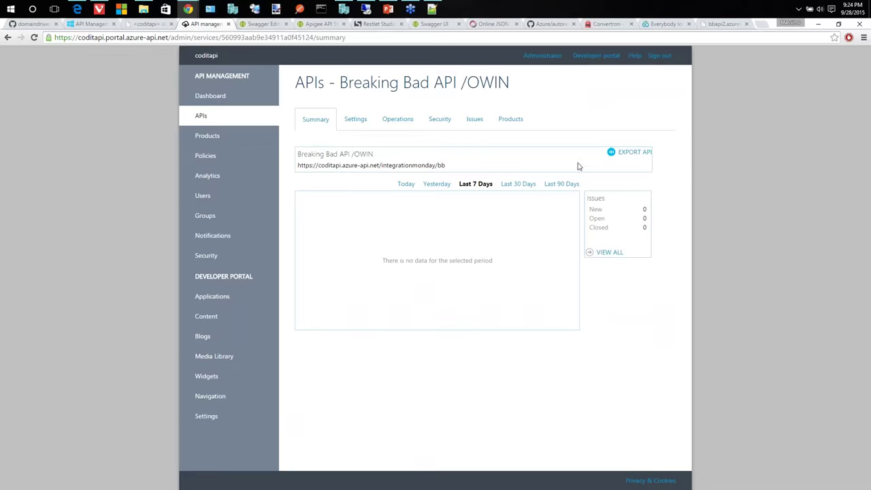
click(630, 157)
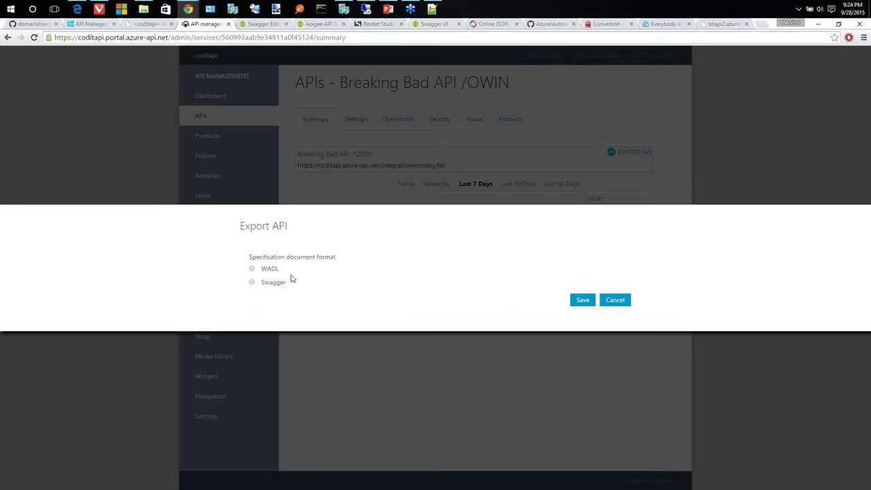
click(253, 283)
click(615, 302)
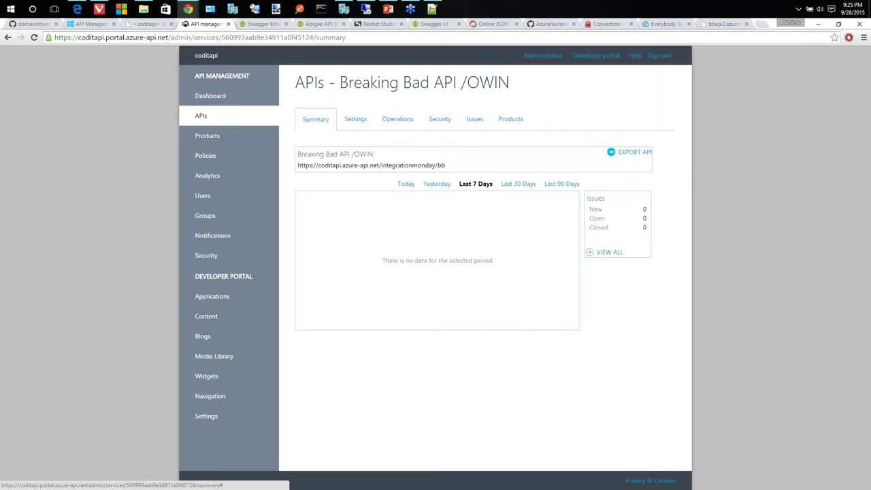
Step: Copy the address of the API export link, load it in a new browser tab, and close that tab
right_click(632, 157)
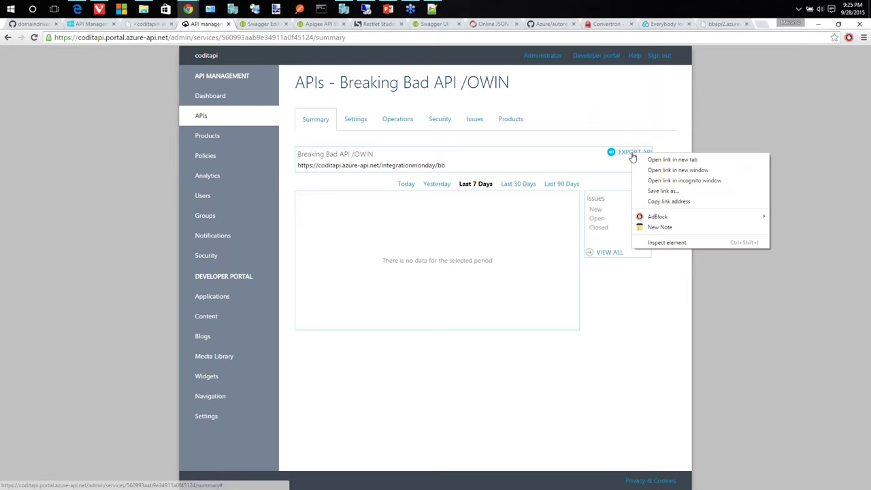
click(671, 199)
click(758, 24)
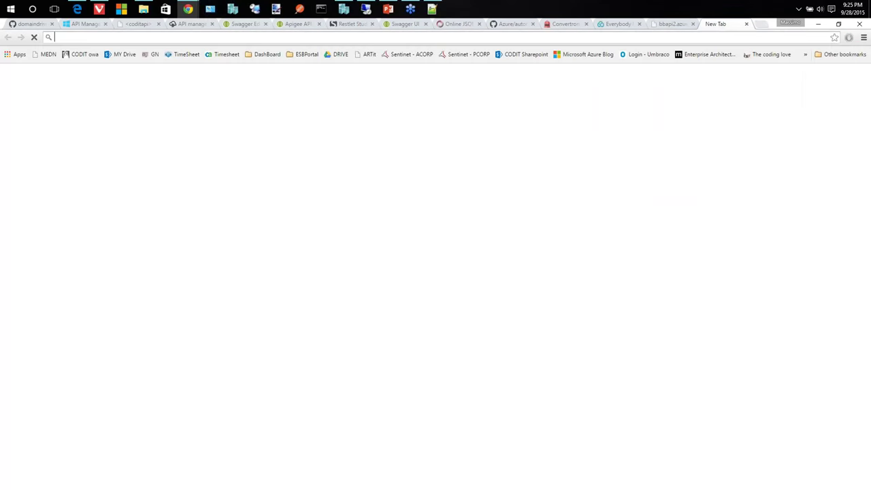
key(ctrl+v)
key(Return)
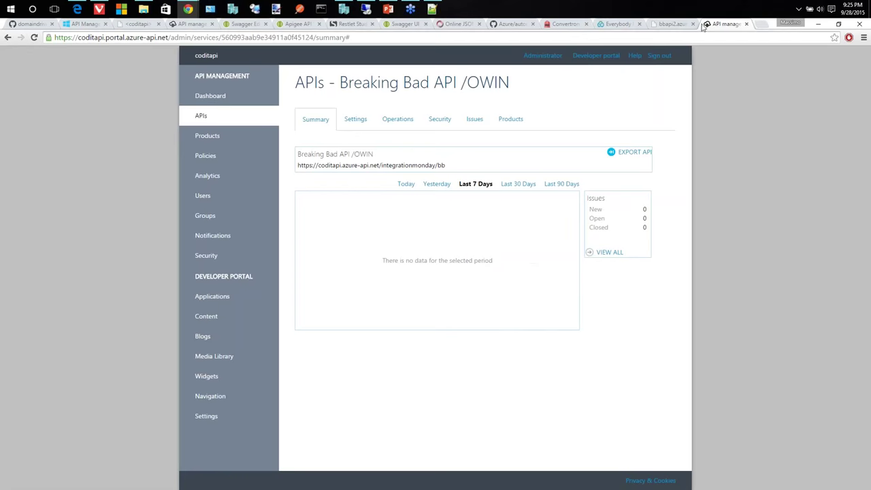
click(746, 24)
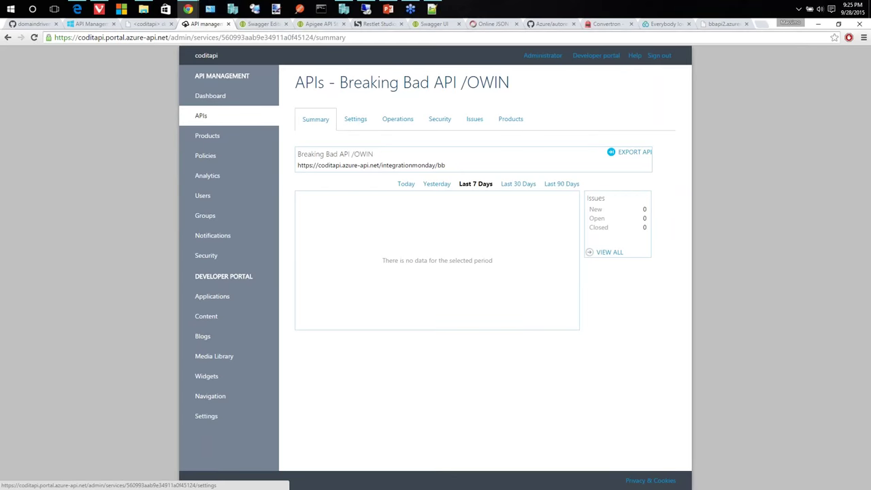
Step: Switch to Sentinet in the remote desktop's browser, reload it with Silverlight allowed this time, and expand the _Swagger repository folder
click(366, 8)
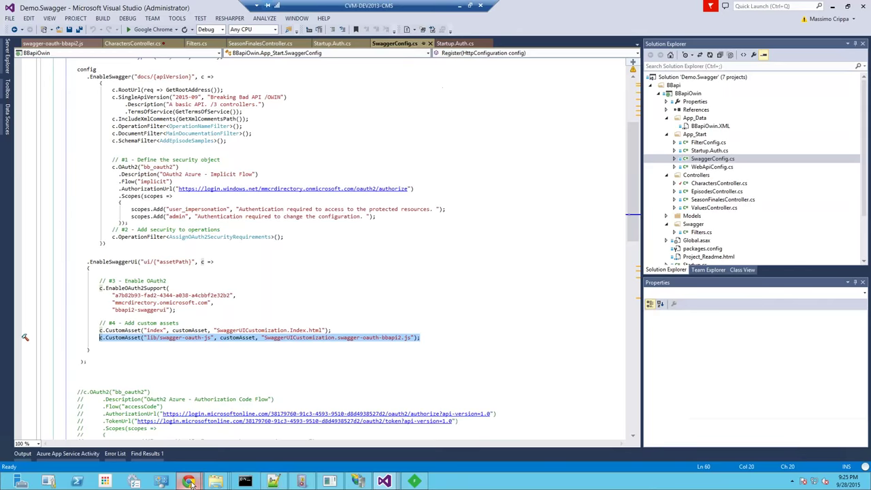
mouse_move(188, 481)
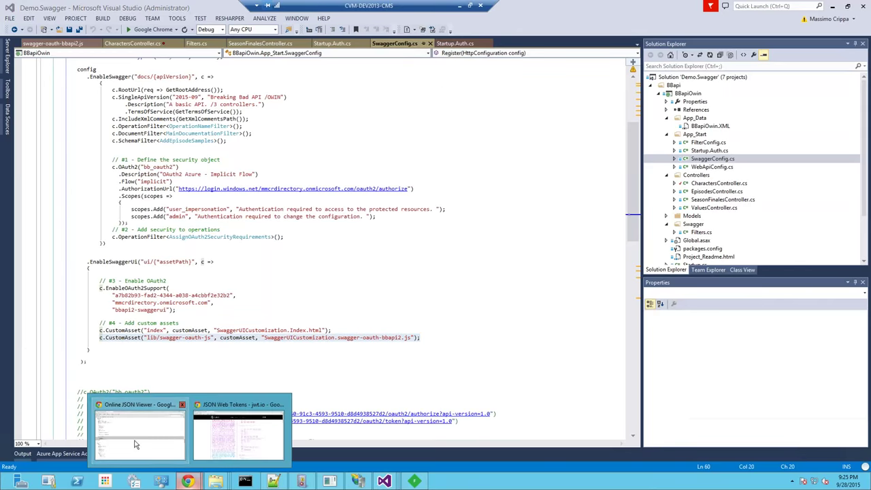
click(133, 418)
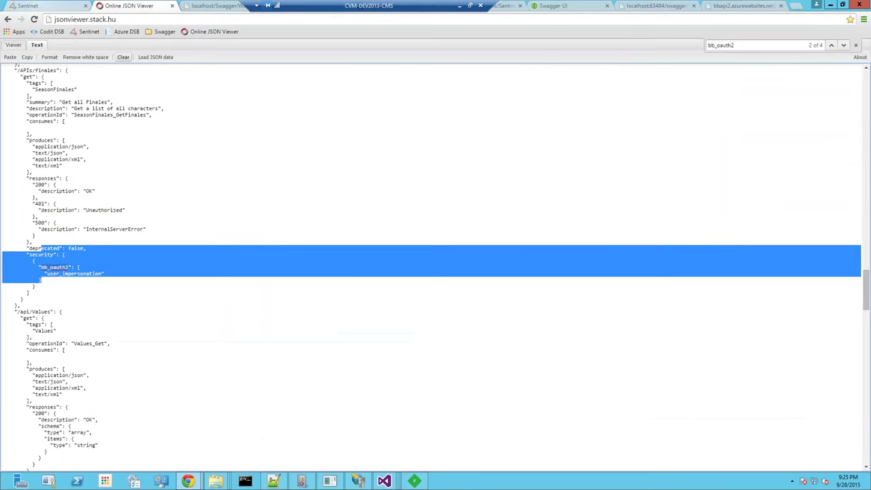
key(ctrl+shift+Tab)
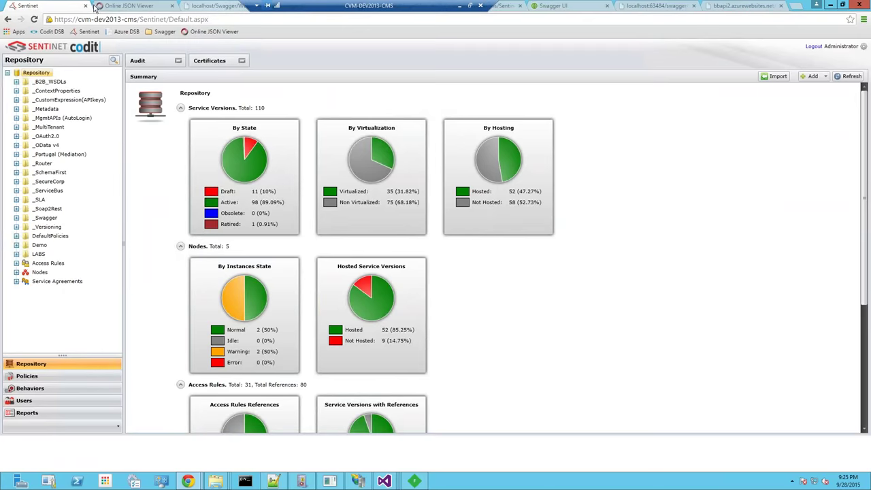
click(34, 19)
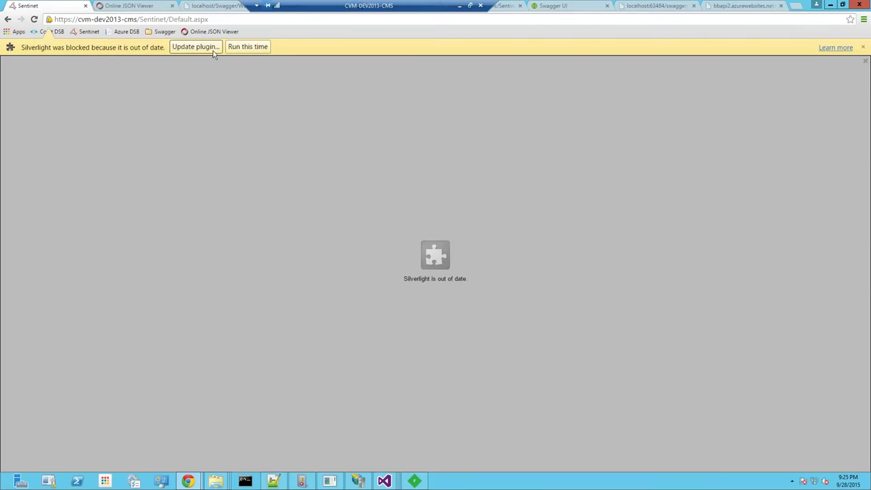
click(248, 51)
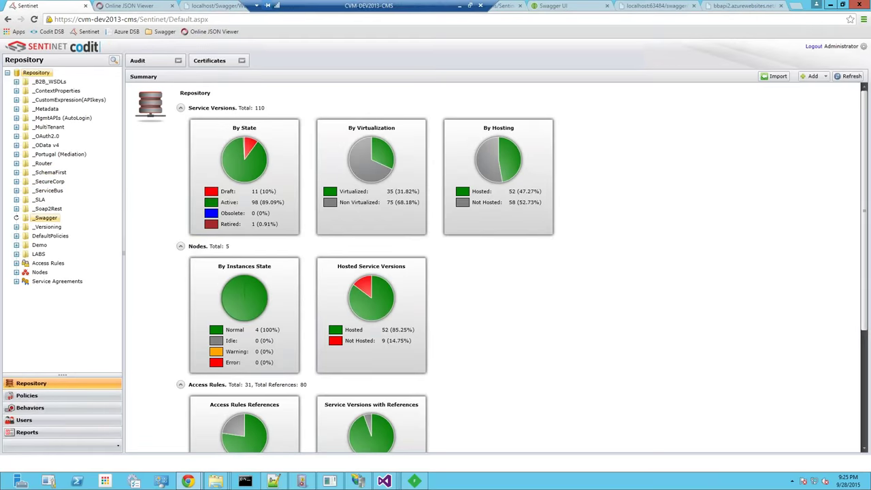
click(17, 217)
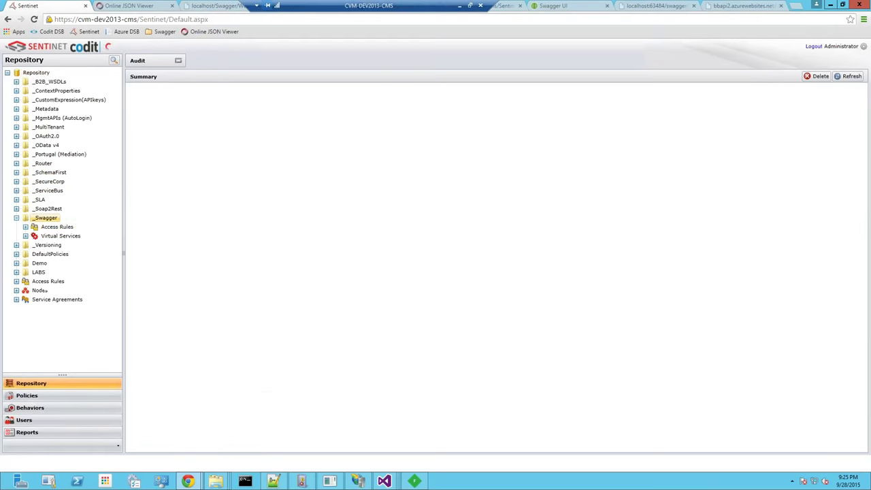
Step: Open the BB simple API version among the _Swagger folder's virtual services and display its Swagger definition as JSON
click(25, 236)
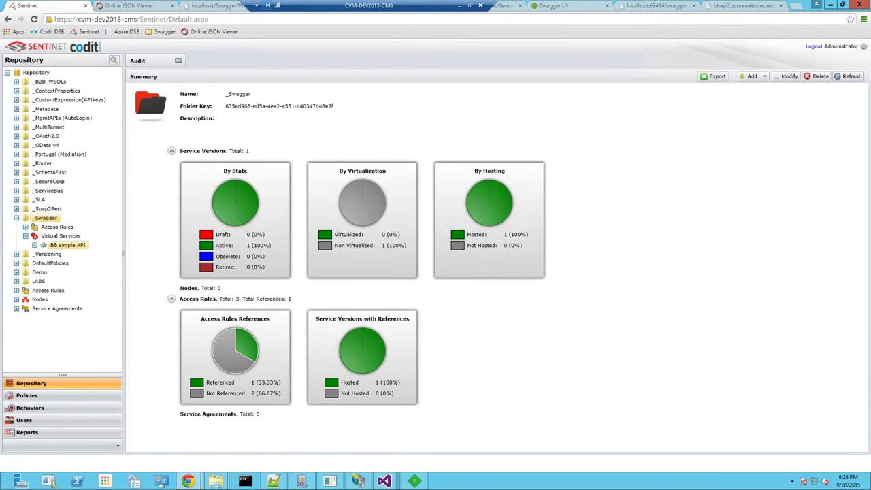
click(35, 245)
click(71, 254)
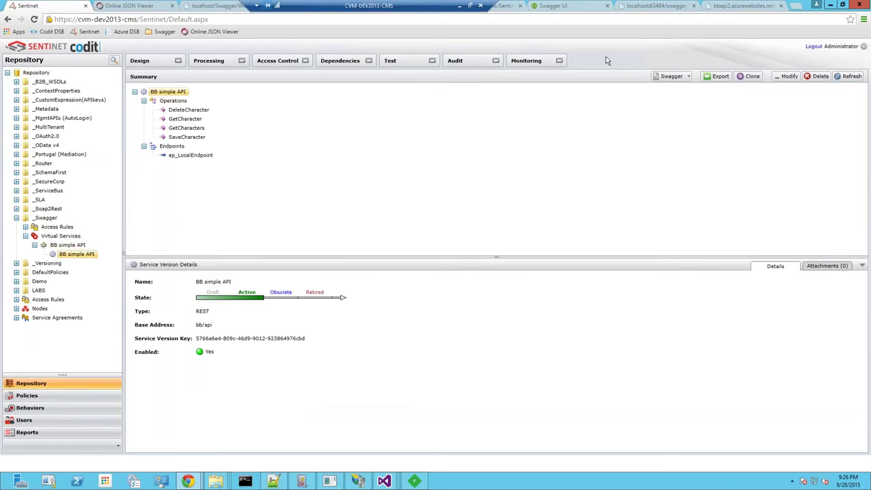
click(688, 77)
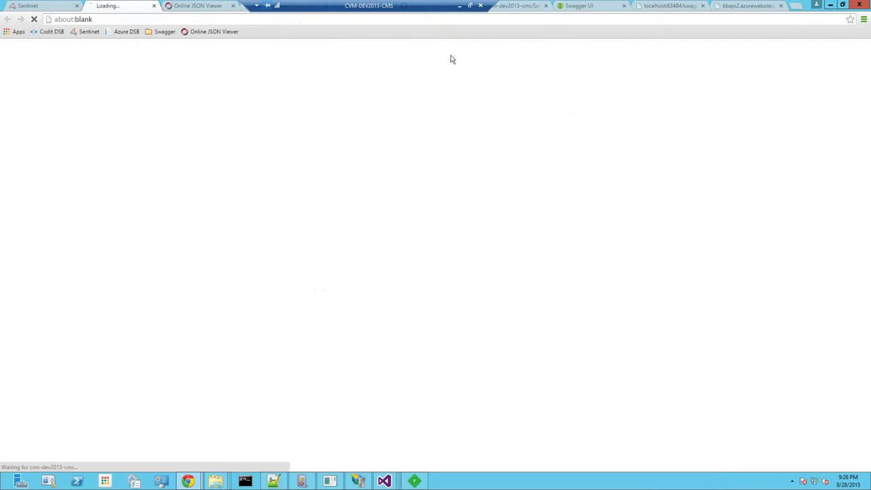
Step: Copy the definition's address through format=swagger-json, leaving out the token, and load it in a new browser tab
click(287, 19)
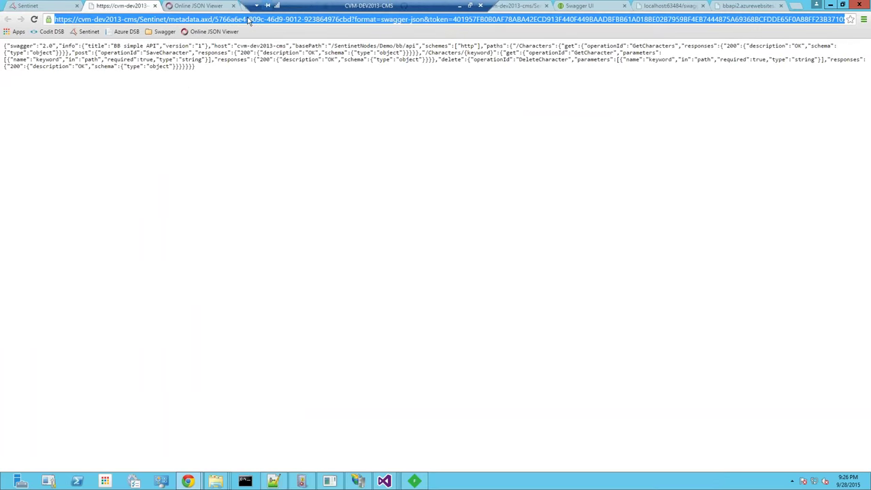
click(320, 19)
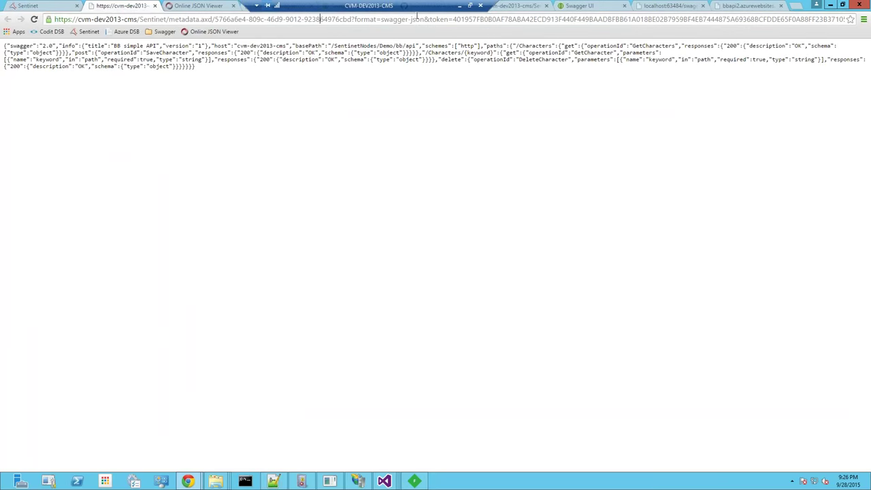
drag(423, 19, 9, 37)
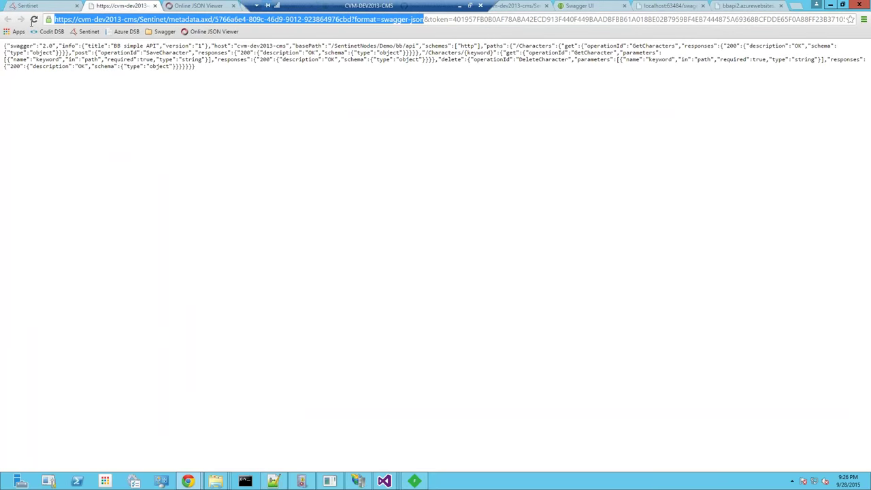
click(797, 7)
key(ctrl+v)
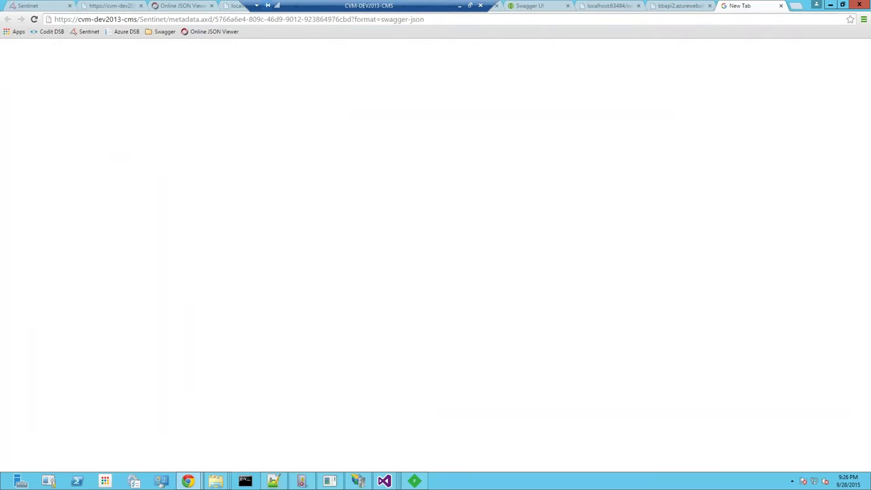
key(Return)
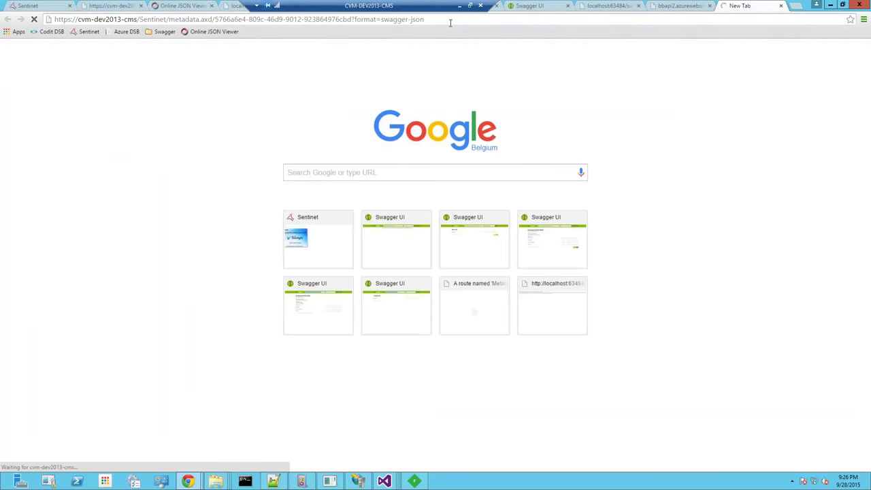
click(467, 24)
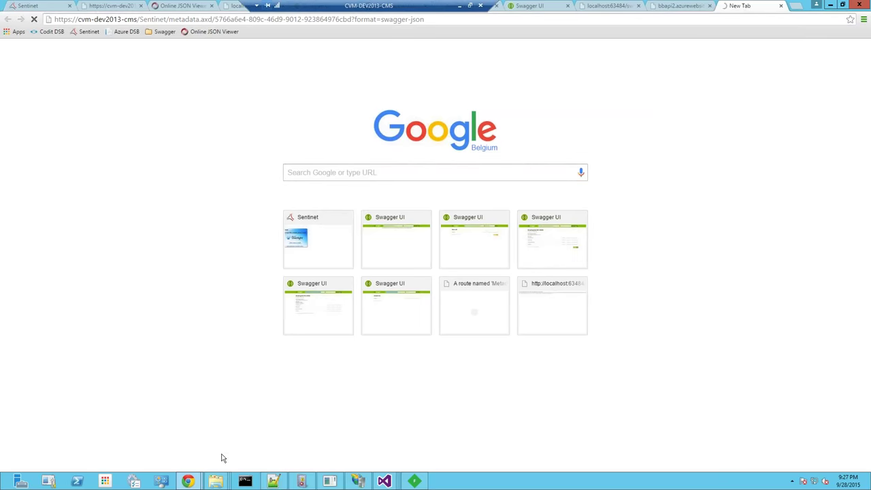
Step: Replace the address in the new Swagger JSON tab with petstore.swagger.io/v2/swagger.json, copy it and load it
mouse_move(188, 481)
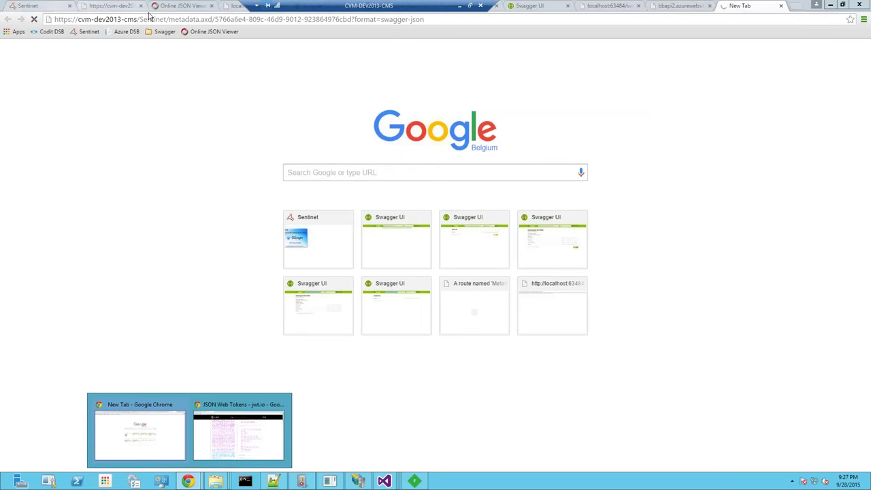
click(41, 7)
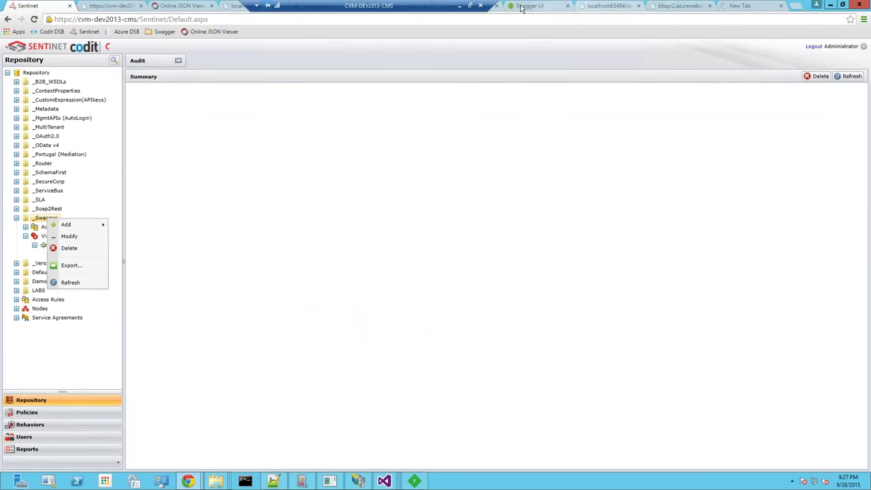
click(530, 5)
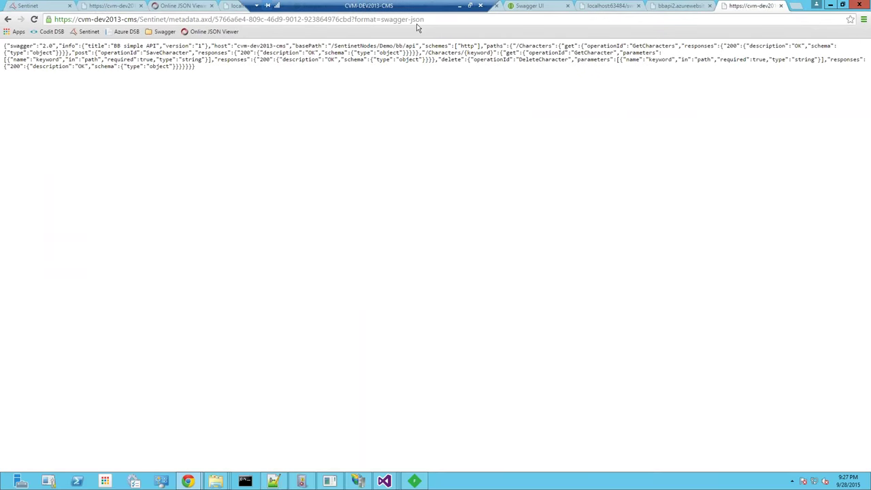
click(441, 21)
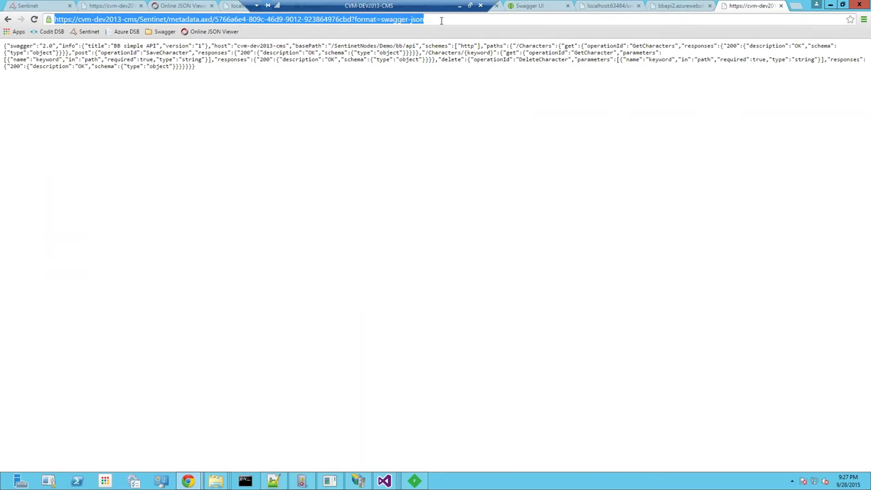
text(pe)
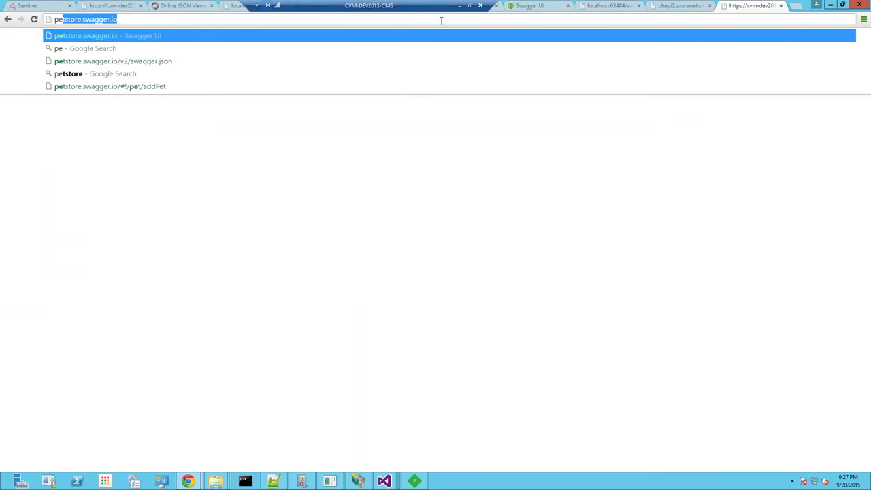
key(Down)
key(Down)
key(ctrl+c)
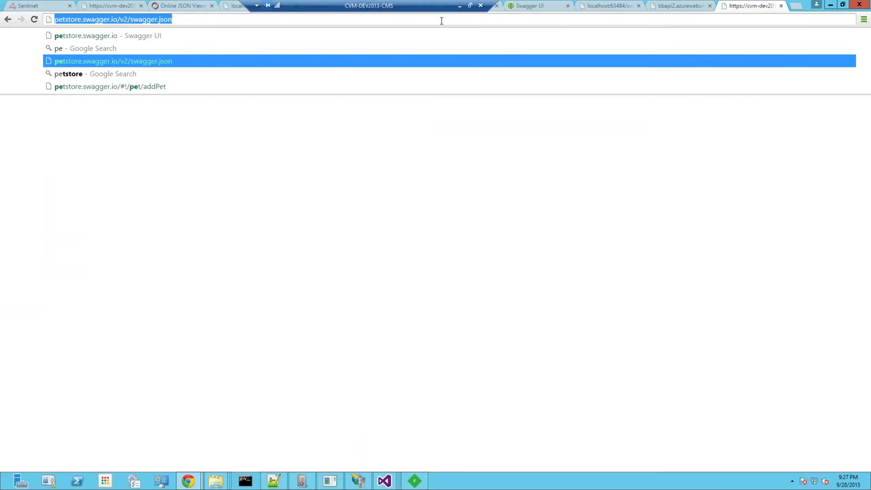
key(Return)
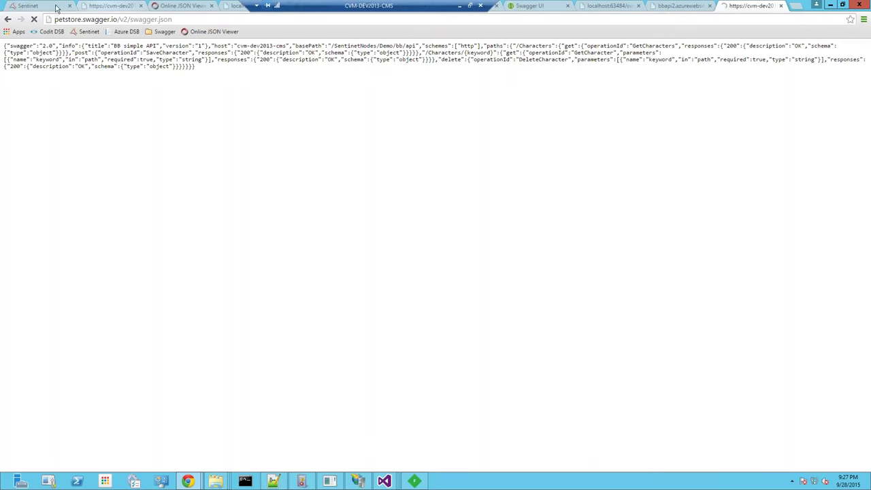
Step: Start adding a REST service to Sentinet's _Swagger folder and try importing Swagger from the URL petstore.swagger.io/v2/swagger.json
click(30, 5)
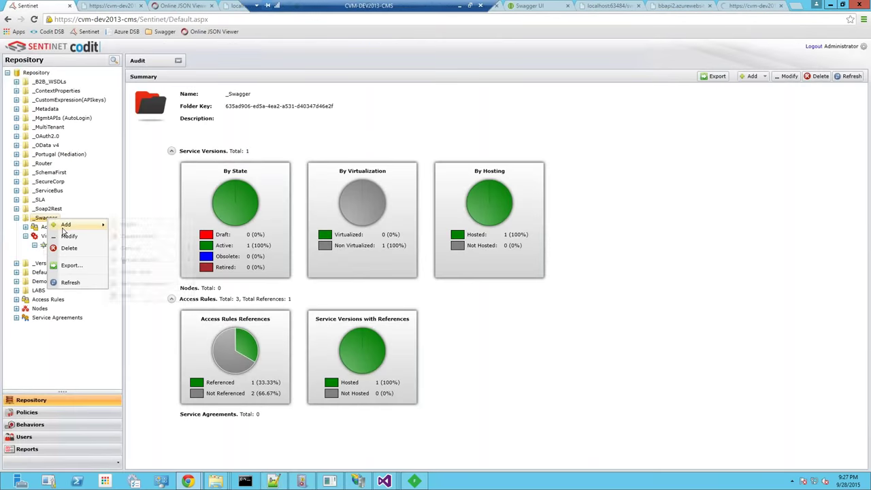
mouse_move(69, 225)
mouse_move(141, 263)
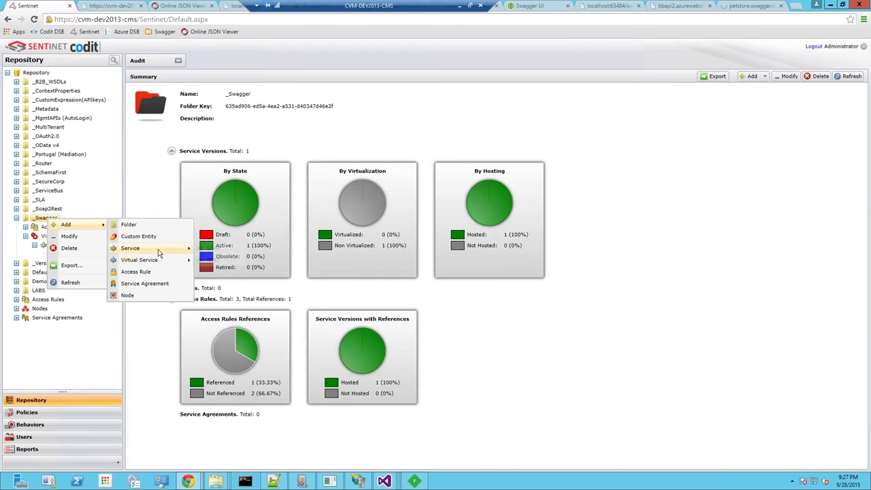
mouse_move(160, 249)
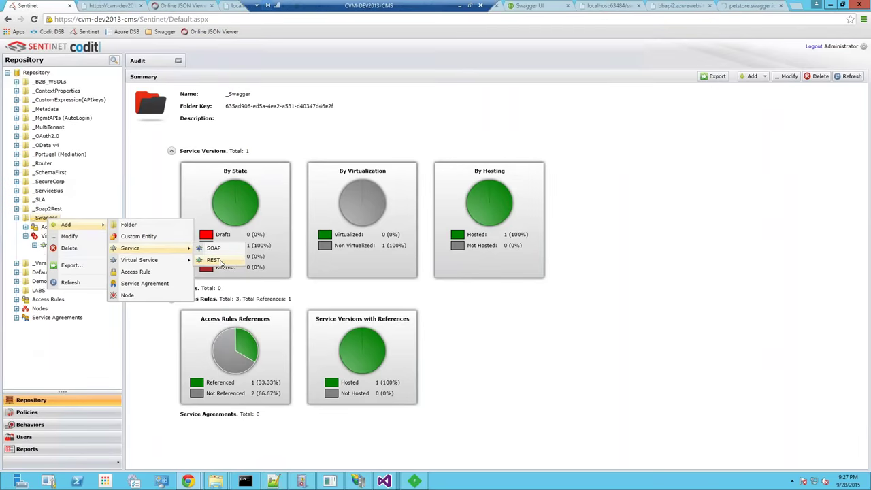
click(213, 261)
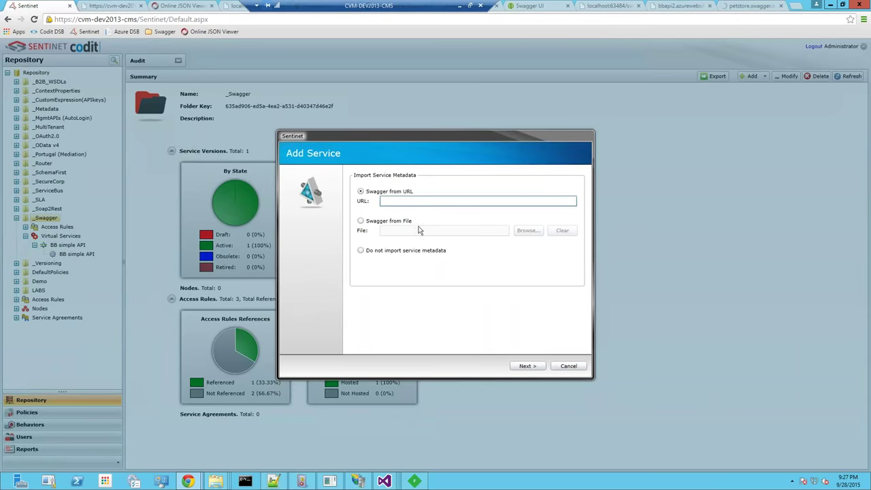
key(ctrl+v)
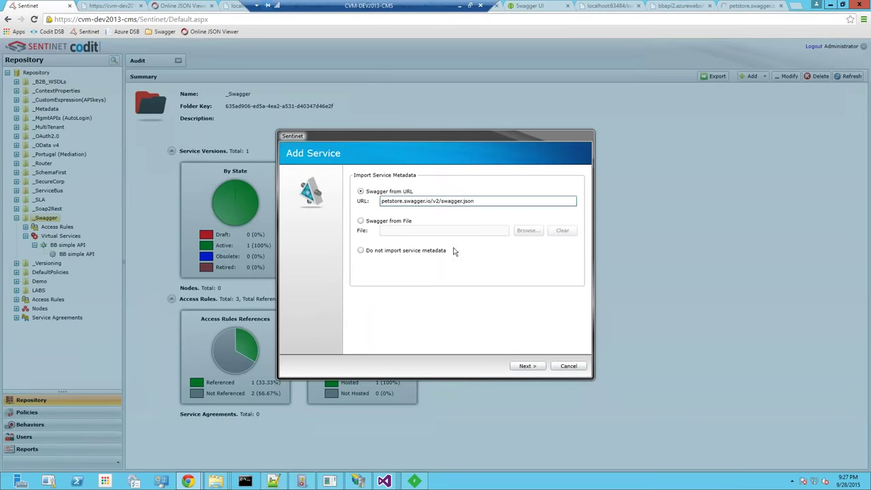
click(529, 367)
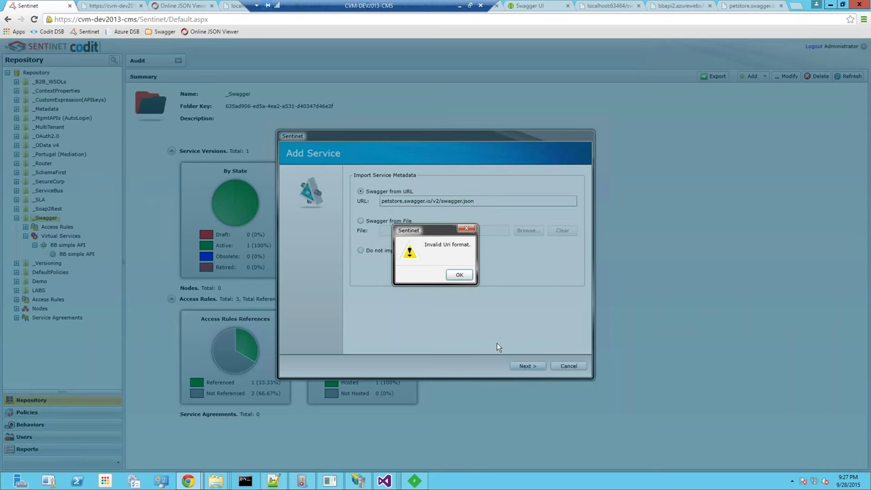
click(457, 273)
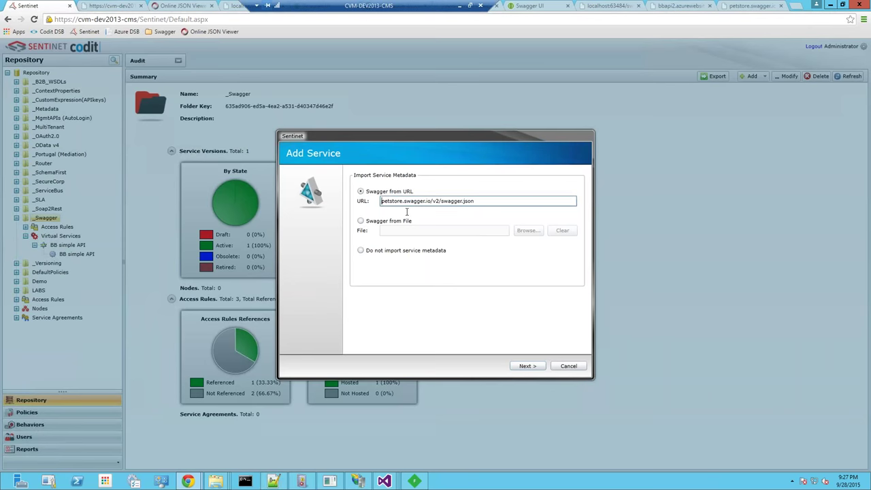
text(http://)
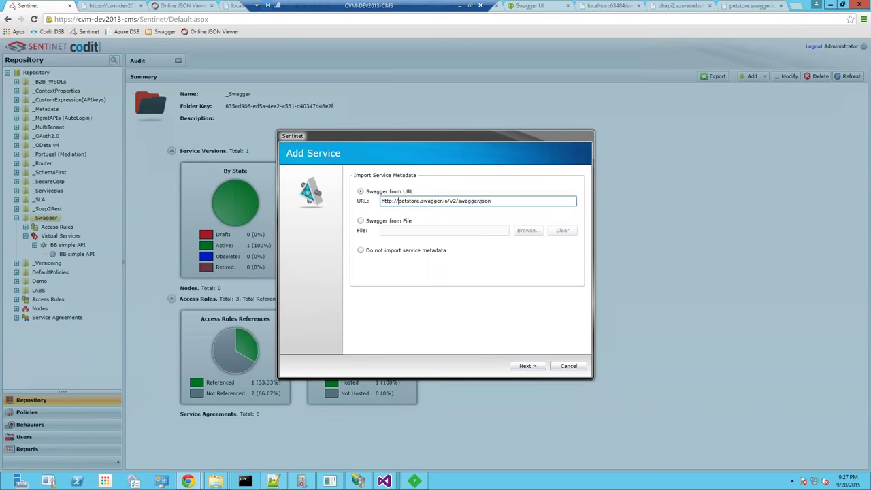
click(537, 368)
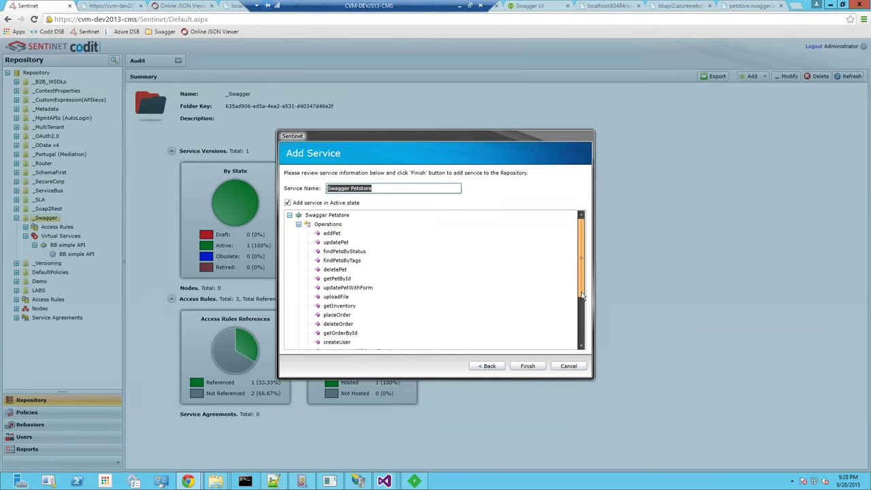
drag(583, 296, 583, 344)
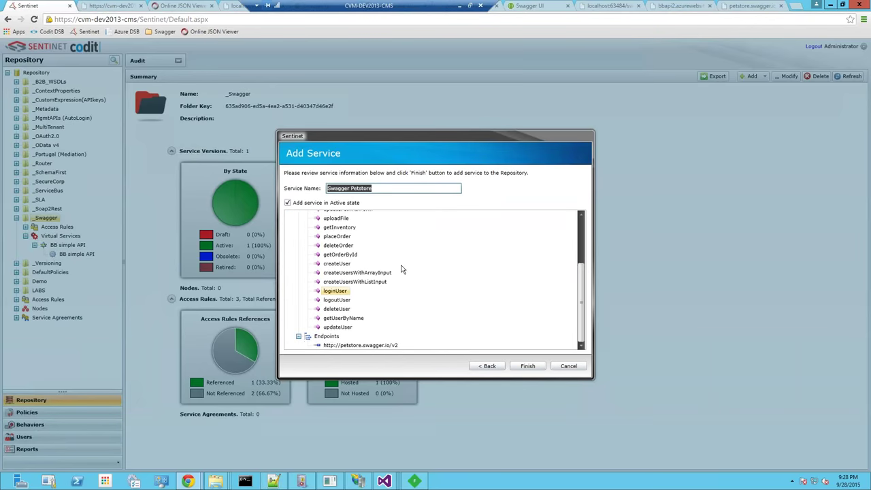
click(528, 367)
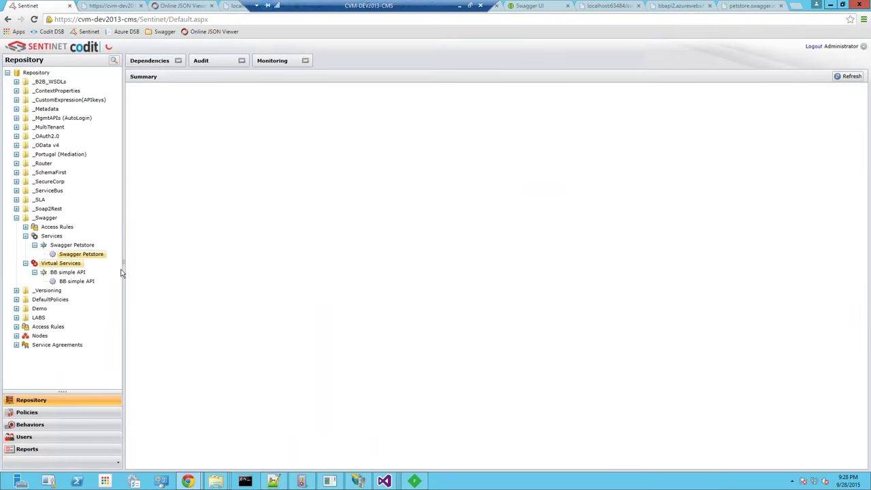
Step: View the ep_LocalEndpoint and GetCharacters details of the virtual BB simple API, and copy the absolute path of GetCharacters
click(79, 283)
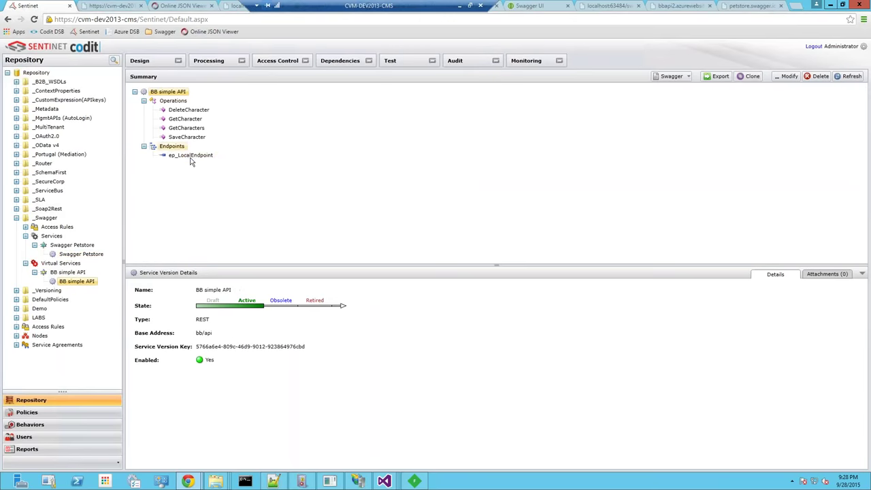
click(192, 157)
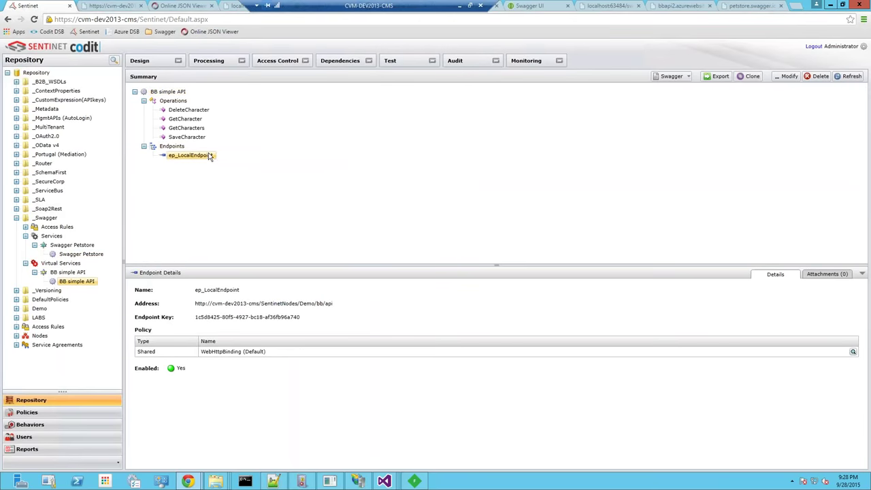
click(196, 129)
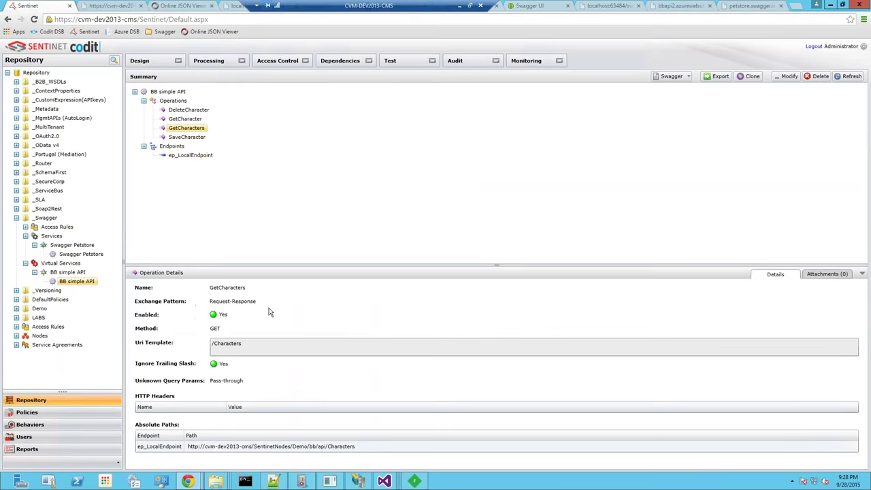
drag(361, 446, 122, 413)
key(ctrl+c)
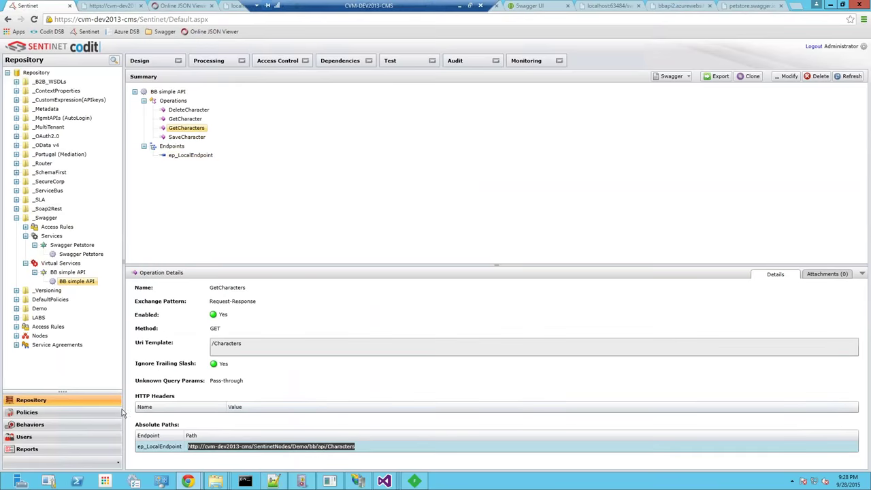
Step: Load the copied Characters address in the petstore tab to call the virtual service, and return to Sentinet
click(752, 5)
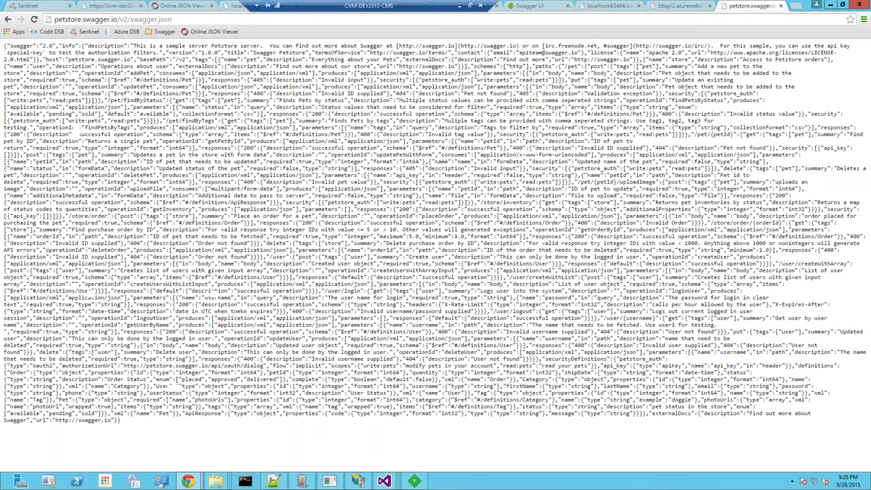
click(257, 19)
key(ctrl+v)
key(Return)
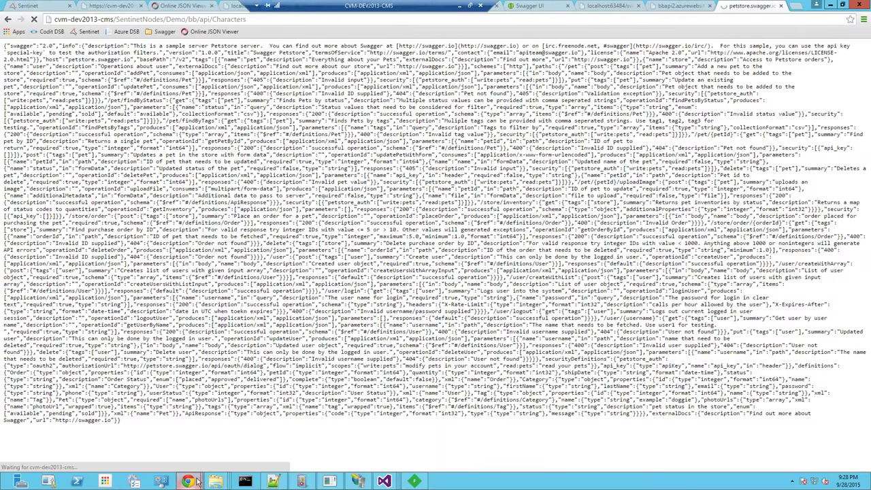
mouse_move(196, 481)
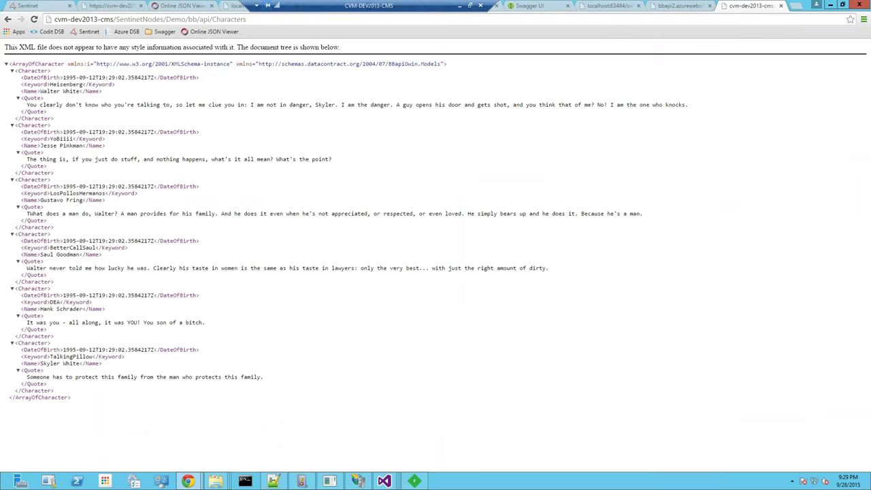
key(ctrl+1)
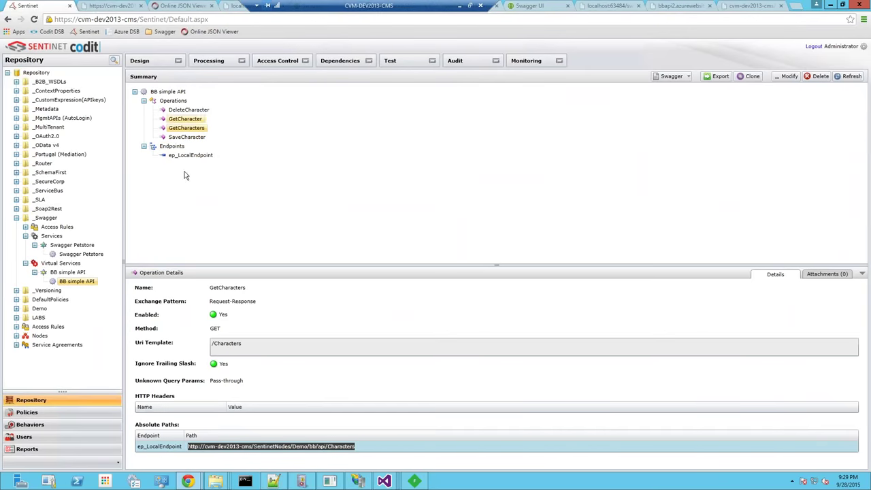
Step: Open the design of the virtual BB simple API and add an inbound endpoint on the DomainAlfa (mixed) node
click(153, 63)
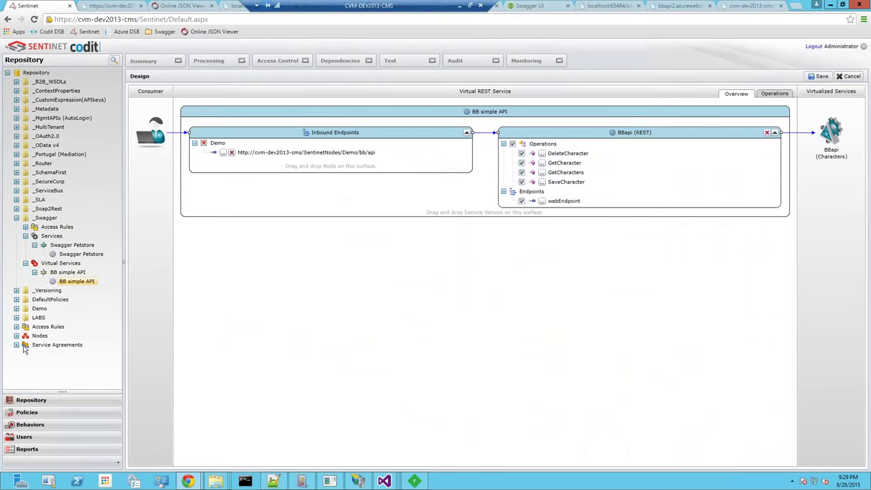
click(16, 336)
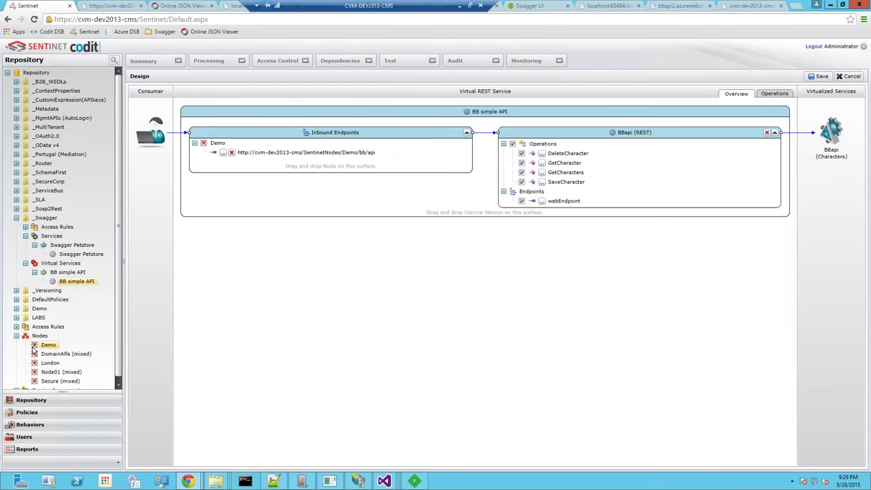
click(49, 363)
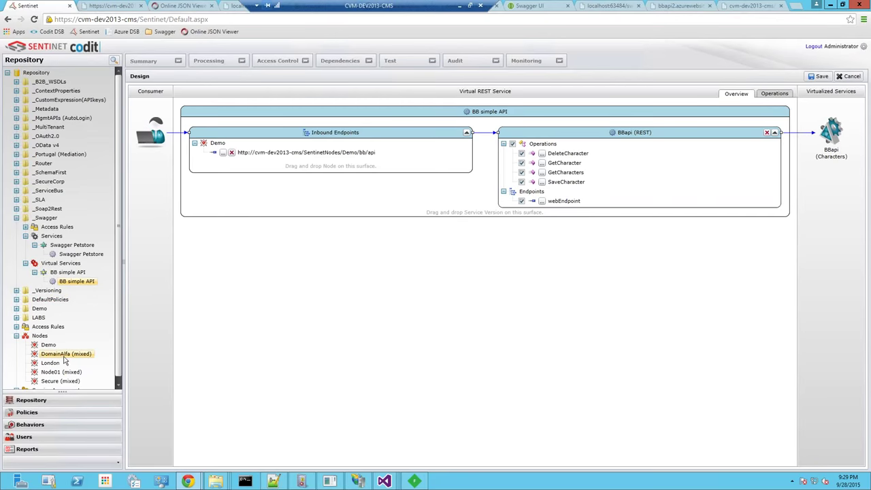
drag(64, 360, 275, 161)
drag(66, 354, 261, 165)
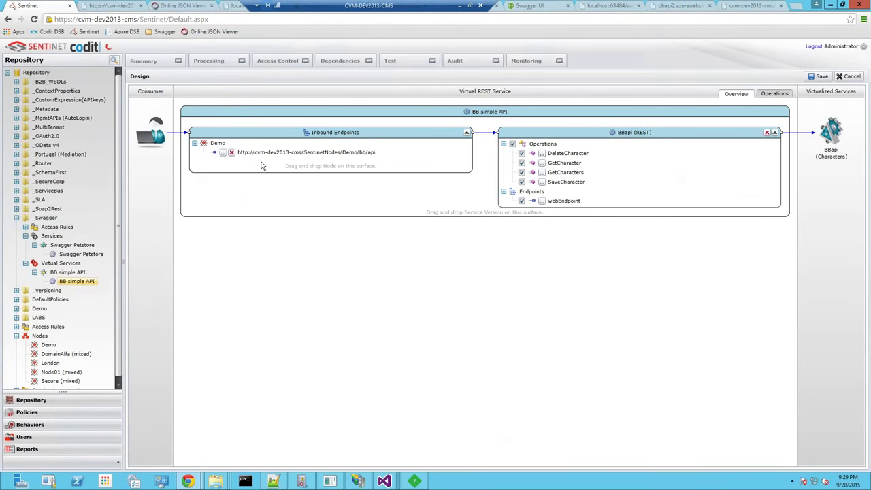
Step: Name the inbound endpoint "publish api on SB" and set its physical address path to integrationmonday/bb
text(publish )
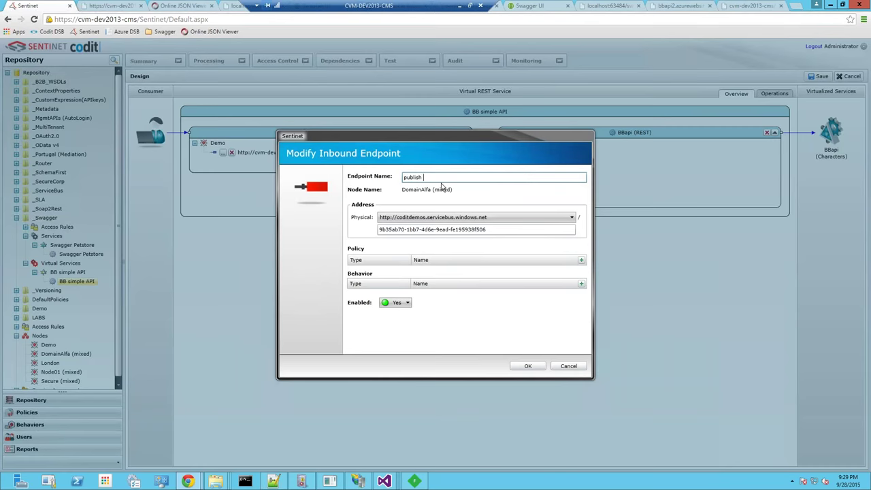
text(api on SB)
click(494, 229)
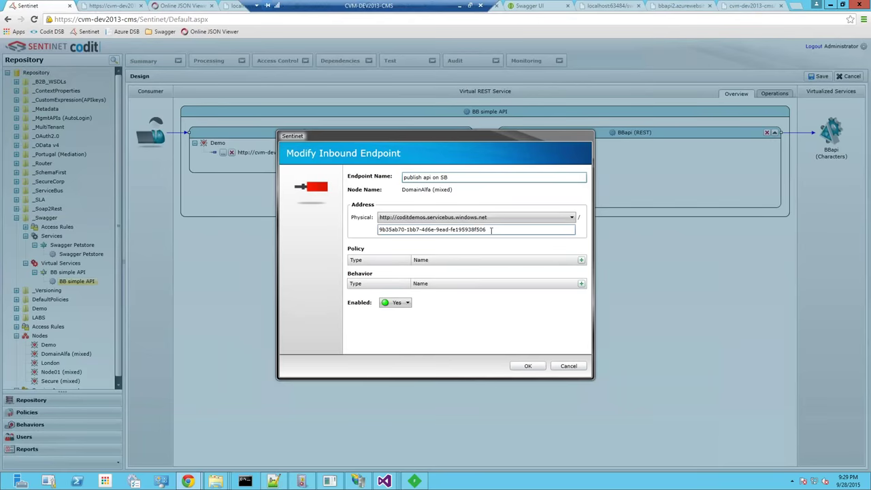
shift+click(377, 229)
text(integ)
text(ra)
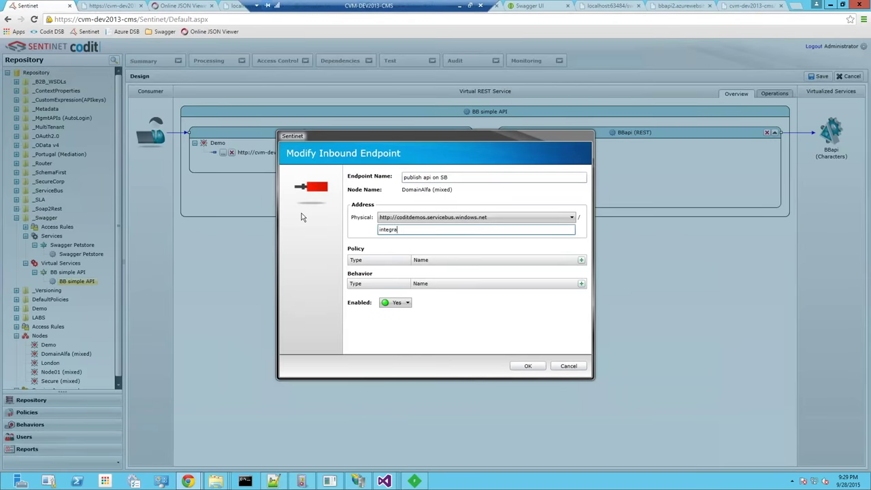
text(tionmonday/bb)
Step: Assign the shared WebHttpRelayBinding (http) policy to the new inbound endpoint and accept the endpoint settings
click(581, 262)
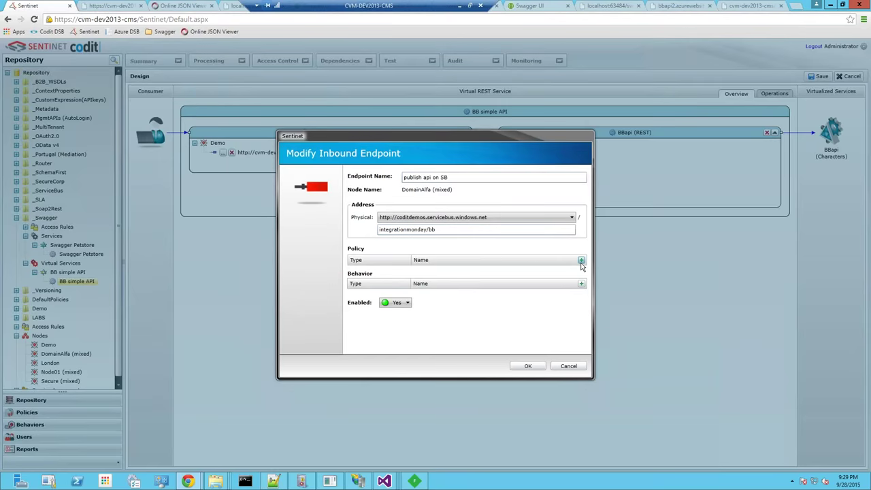
key(Return)
scroll(461, 285, down, 3)
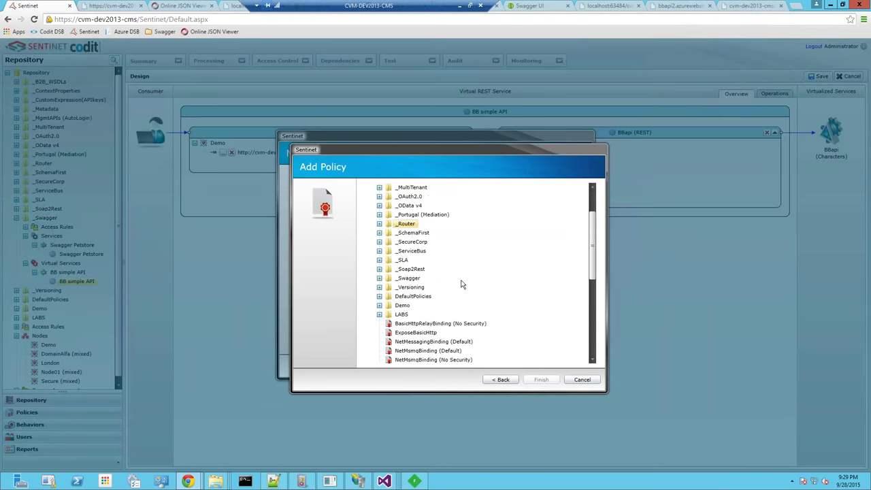
scroll(461, 285, down, 5)
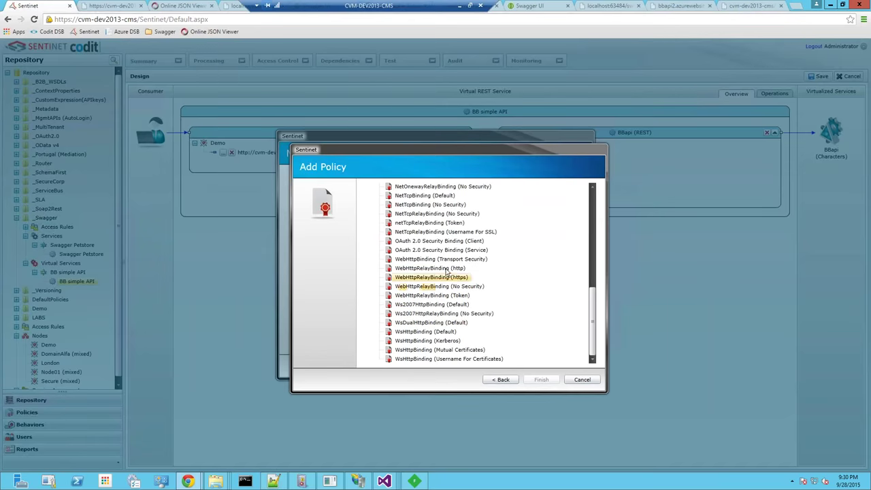
click(447, 269)
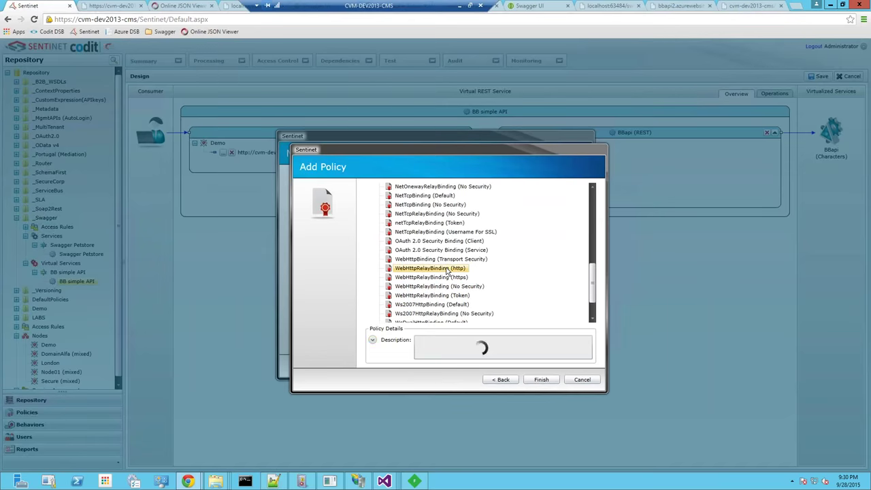
click(542, 380)
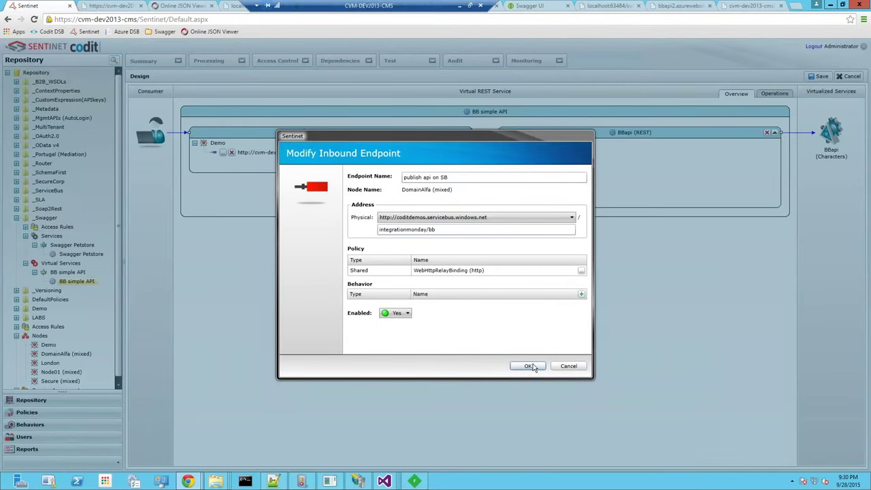
click(534, 367)
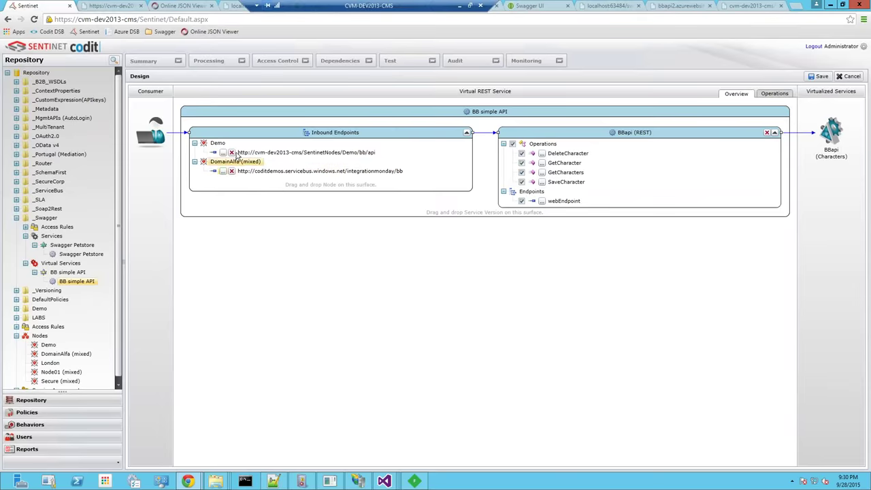
Step: Delete the Demo node's inbound endpoint from the BB simple API design and try to save the design
click(258, 153)
key(Delete)
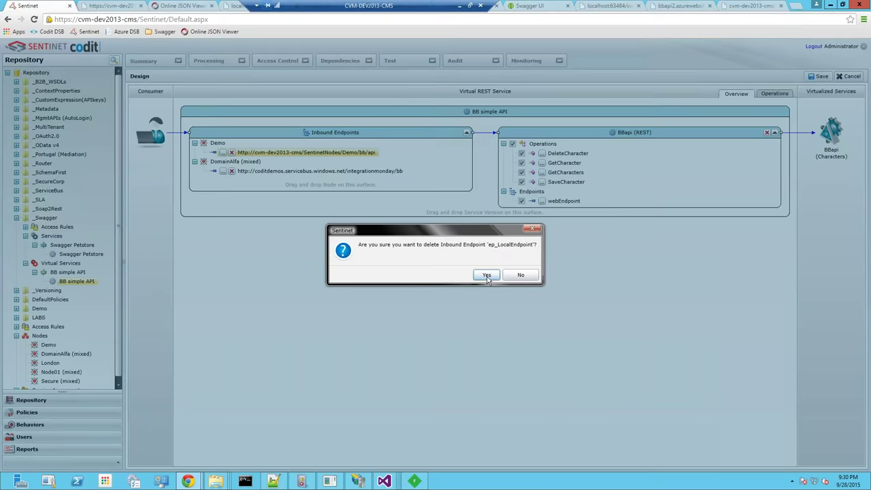
click(486, 275)
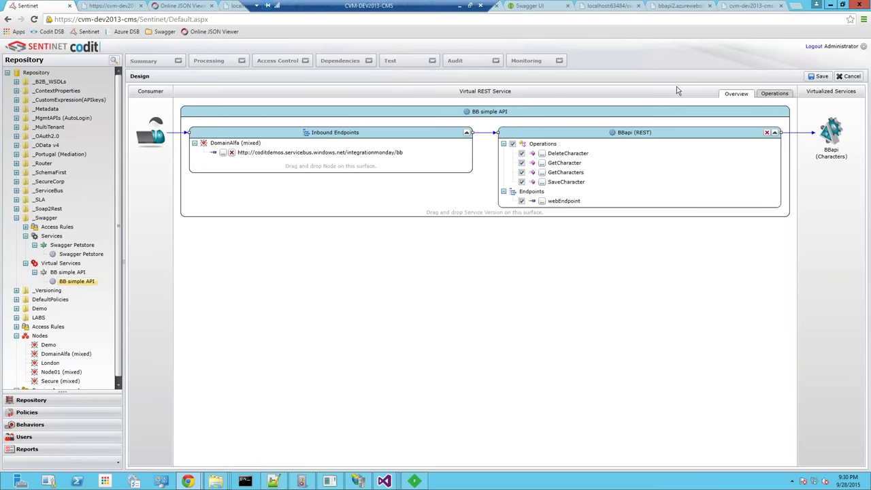
click(821, 78)
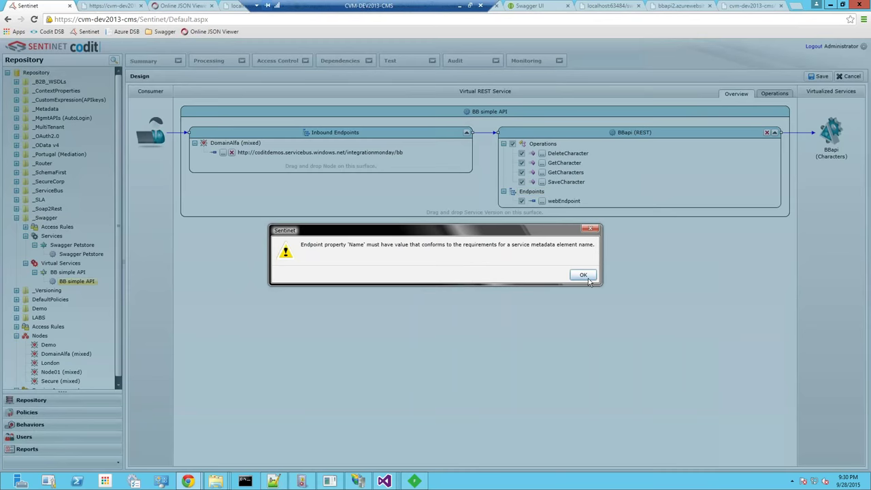
click(587, 279)
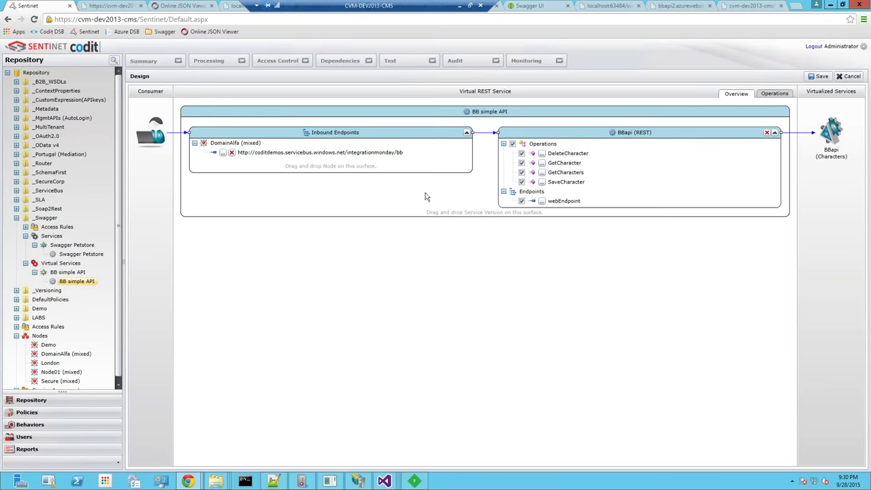
click(259, 152)
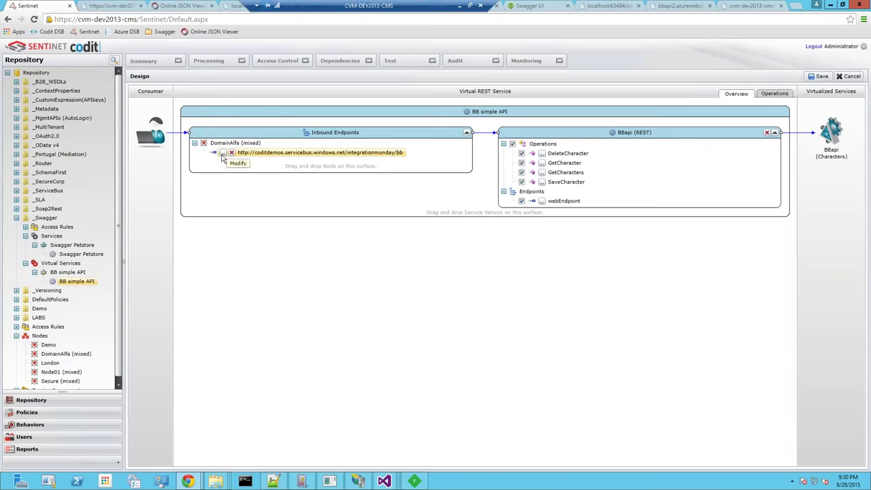
double_click(306, 172)
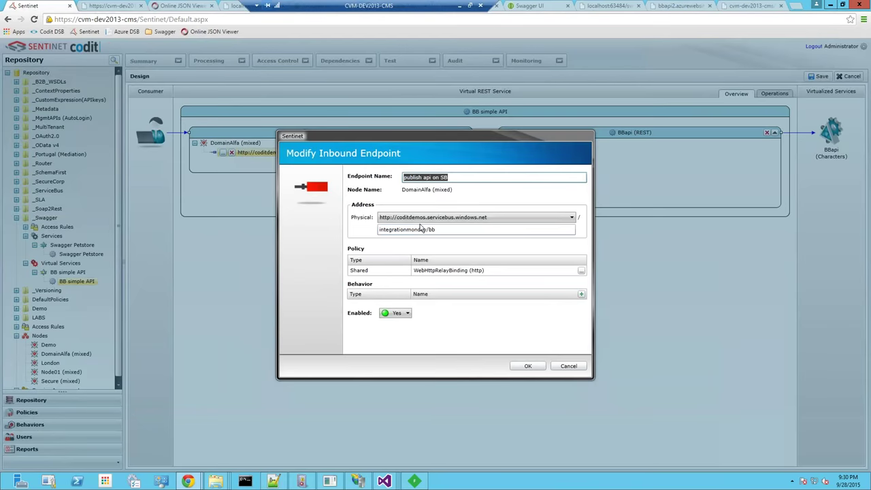
click(466, 218)
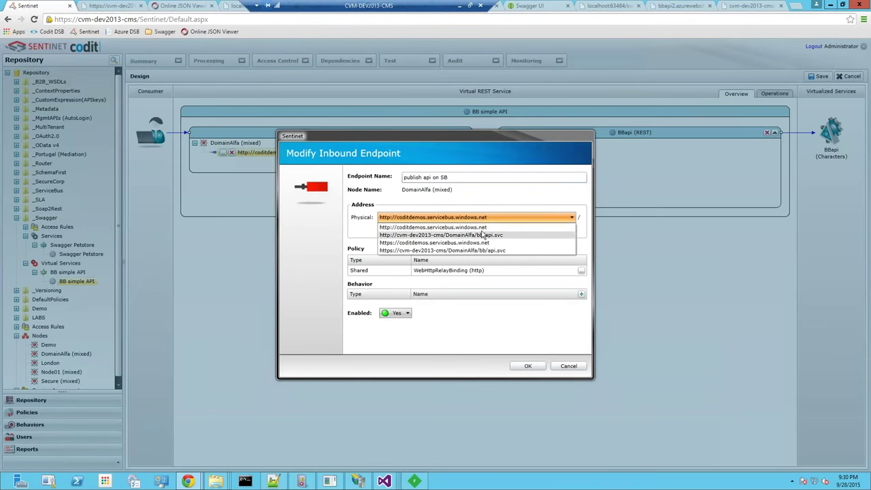
click(449, 227)
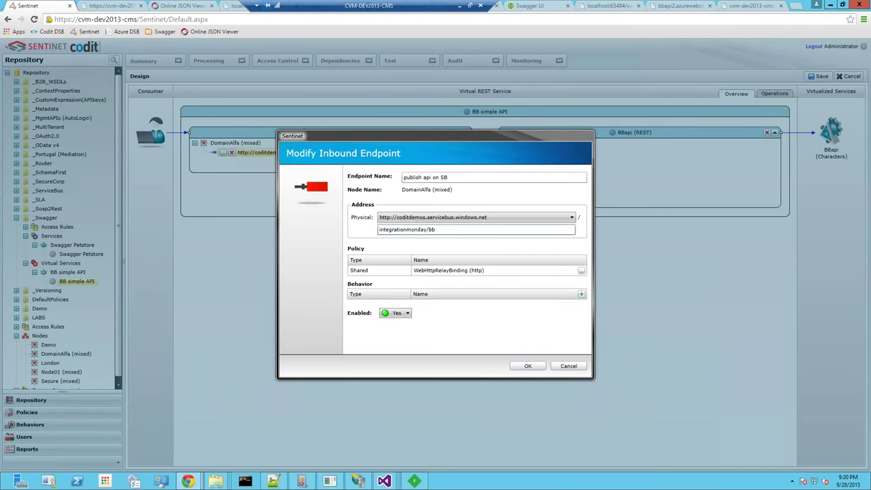
click(431, 177)
key(ctrl+a)
text(pub)
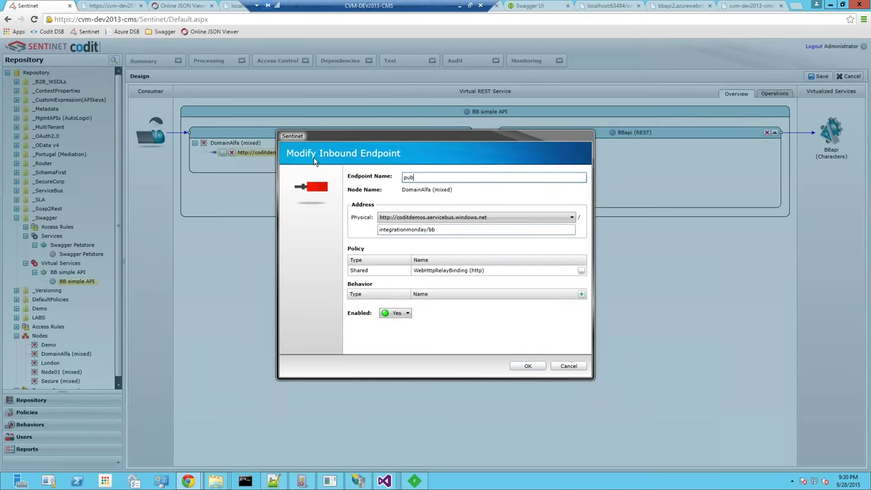
text(lishOnSb)
click(529, 366)
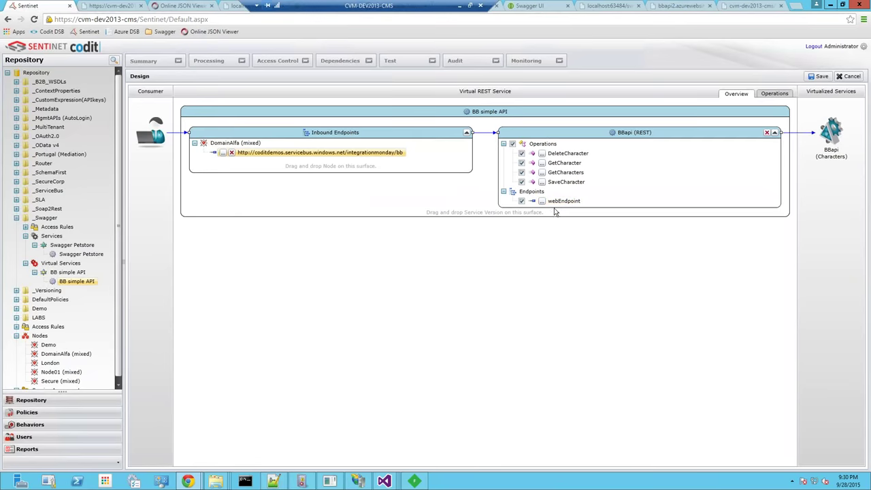
click(810, 78)
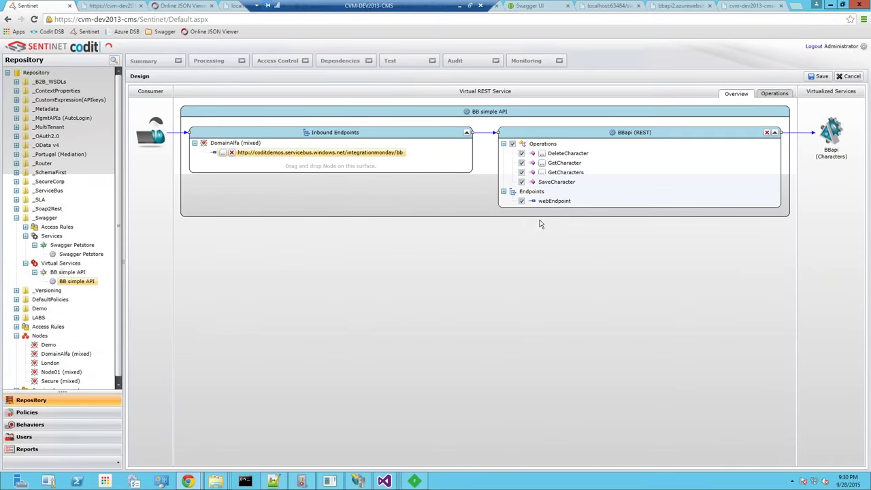
Step: View the BB simple API access rules, and check the integrationmonday/bb relay of the coditdemos Service Bus namespace in the Azure portal
click(284, 62)
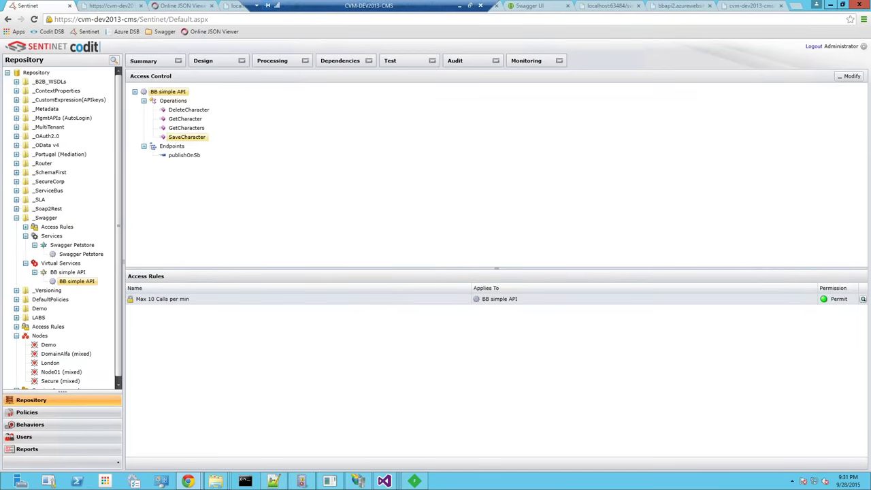
click(460, 8)
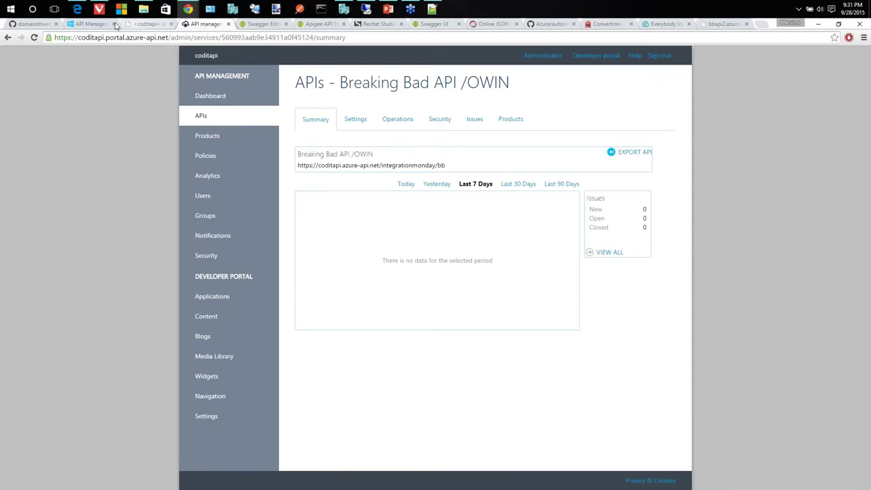
click(93, 25)
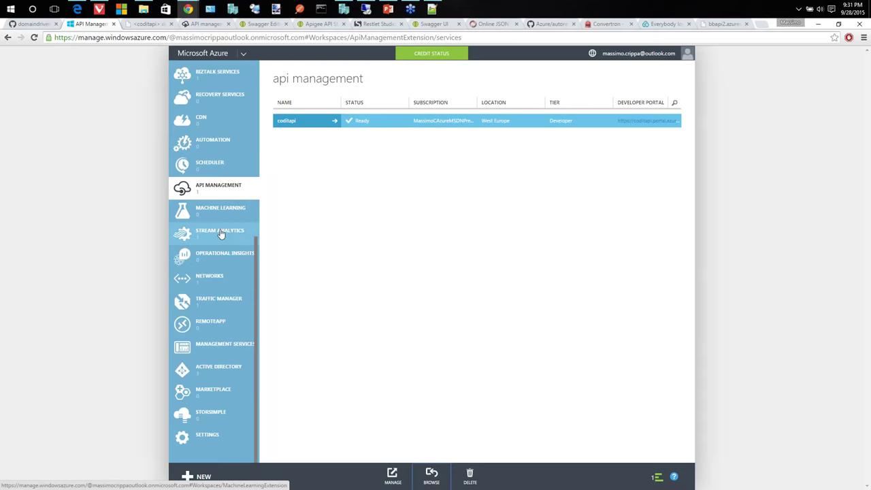
scroll(220, 233, up, 3)
click(218, 191)
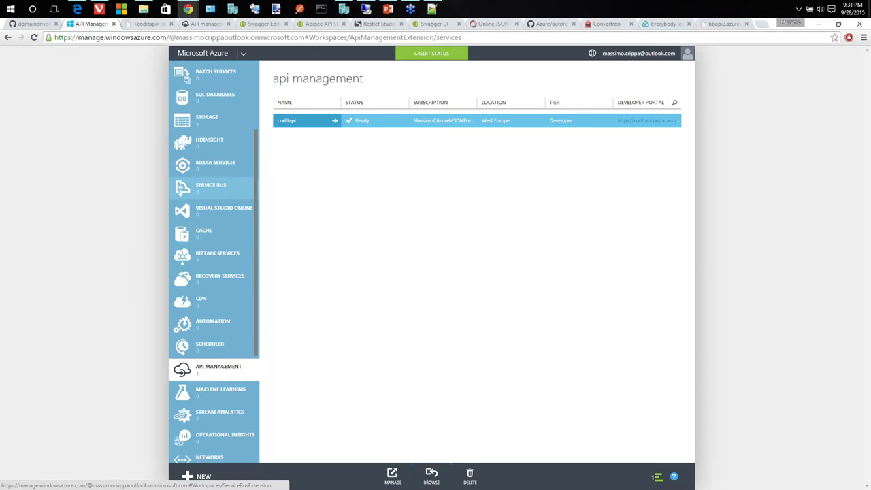
click(312, 135)
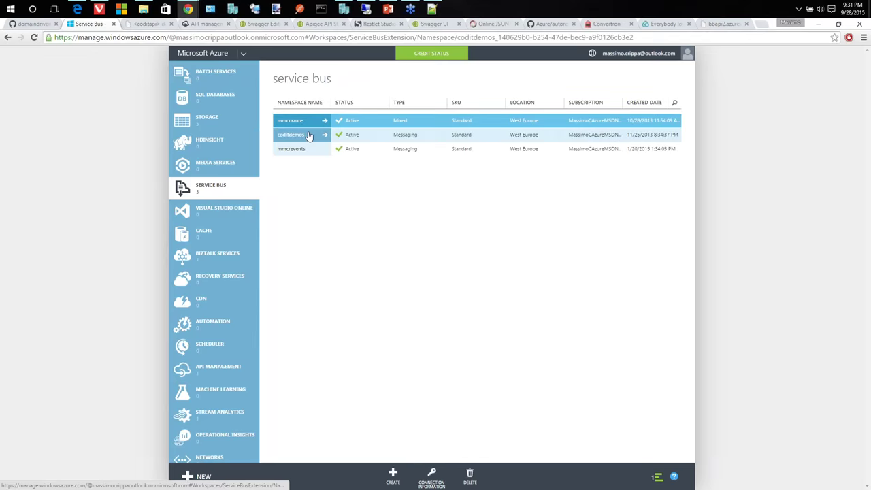
click(377, 99)
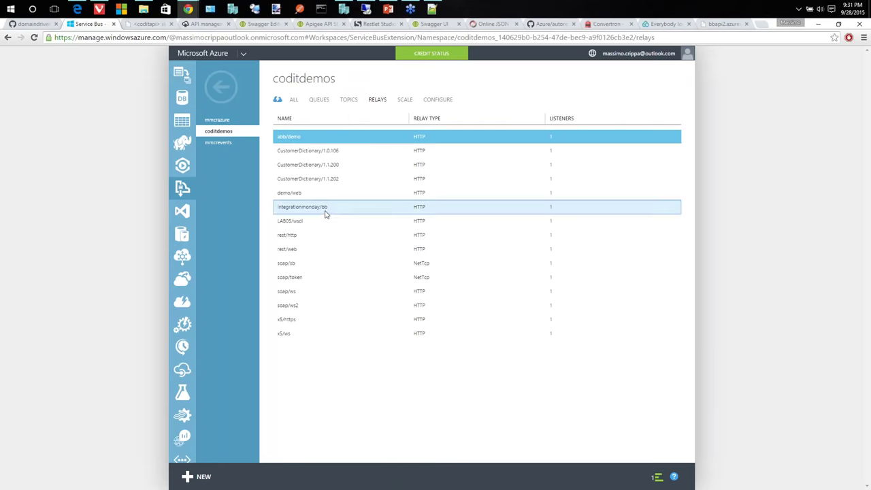
click(324, 212)
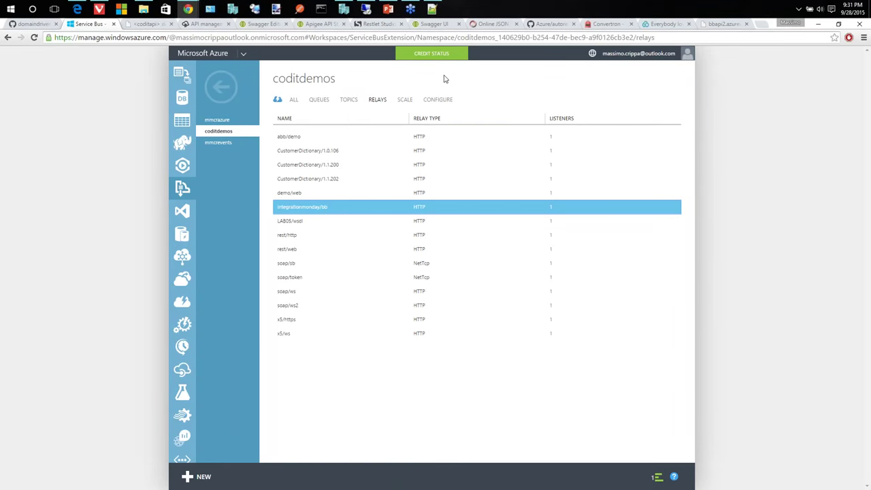
Step: Return to Sentinet and copy the absolute path of the GetCharacters operation from the BB simple API summary
click(375, 10)
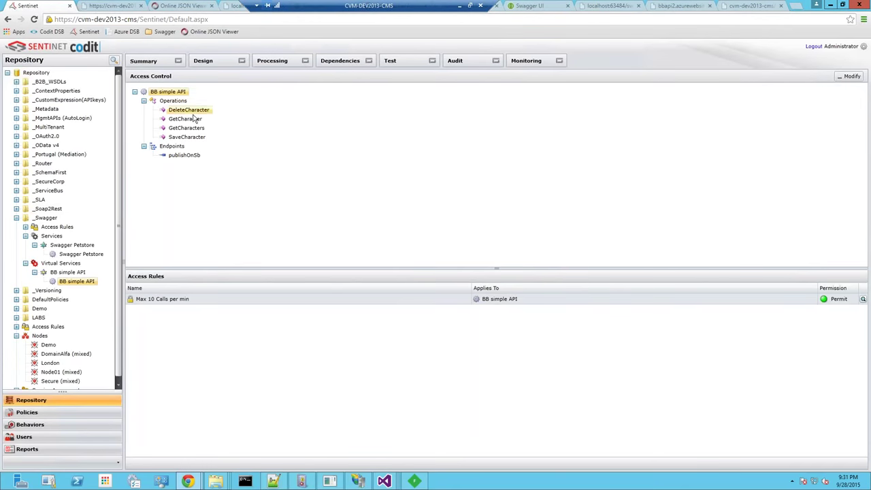
click(197, 130)
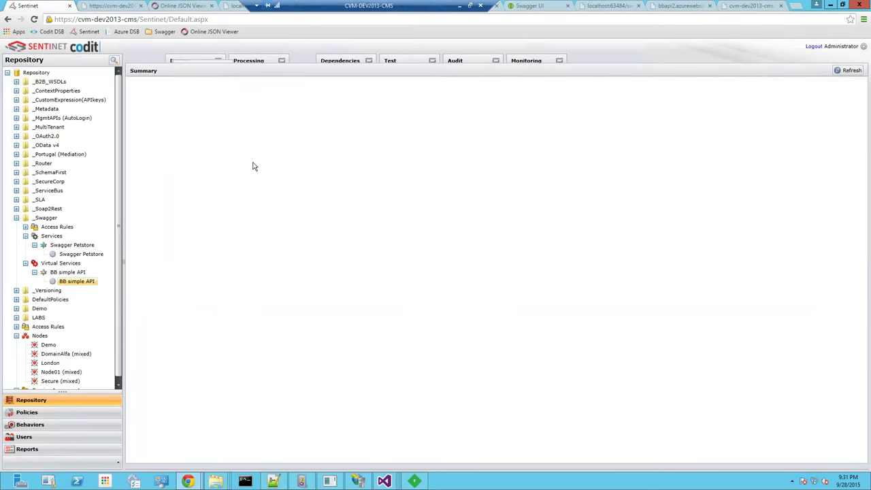
click(202, 128)
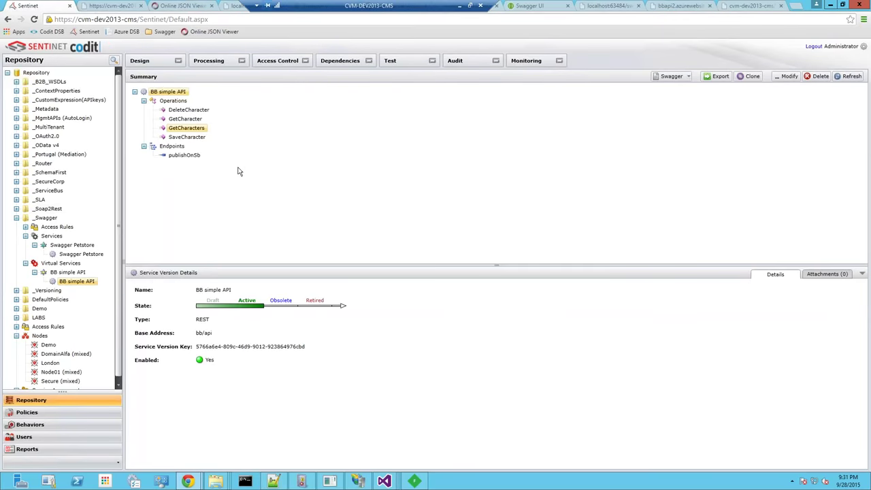
triple_click(335, 447)
key(ctrl+c)
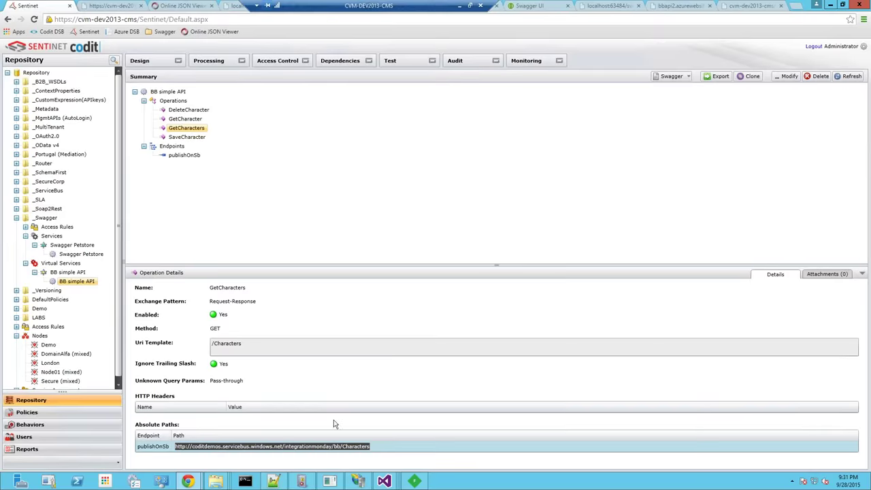
Step: Leave the remote desktop session and launch Fiddler on the local machine
click(460, 6)
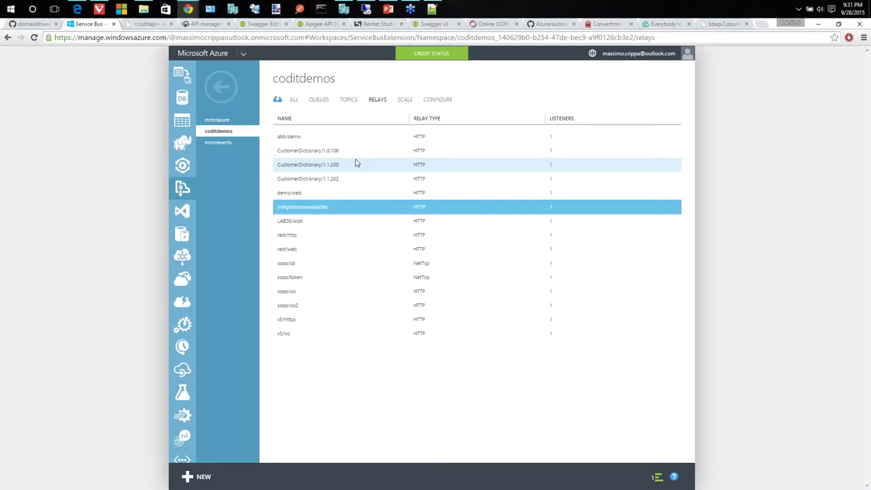
key(super)
text(fiddler)
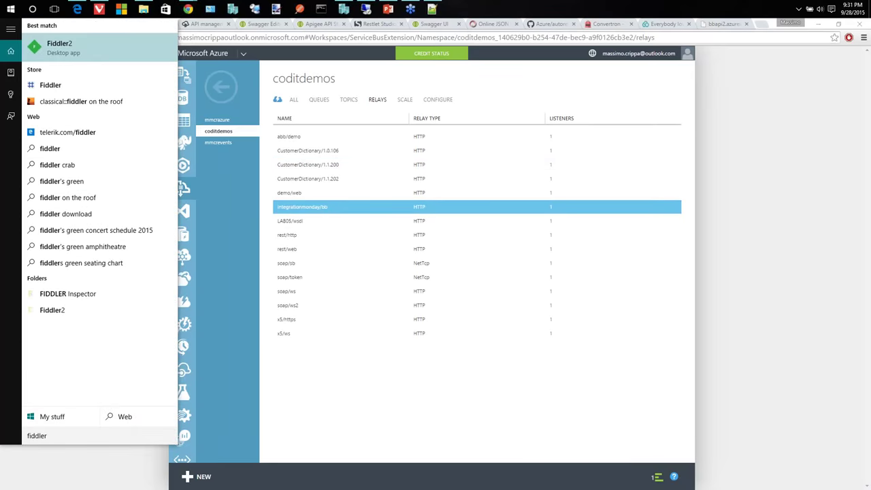
key(Return)
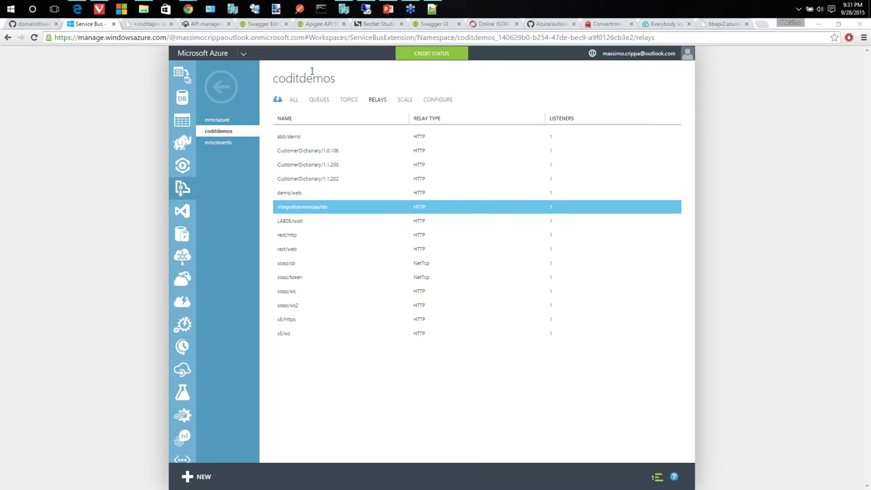
click(511, 309)
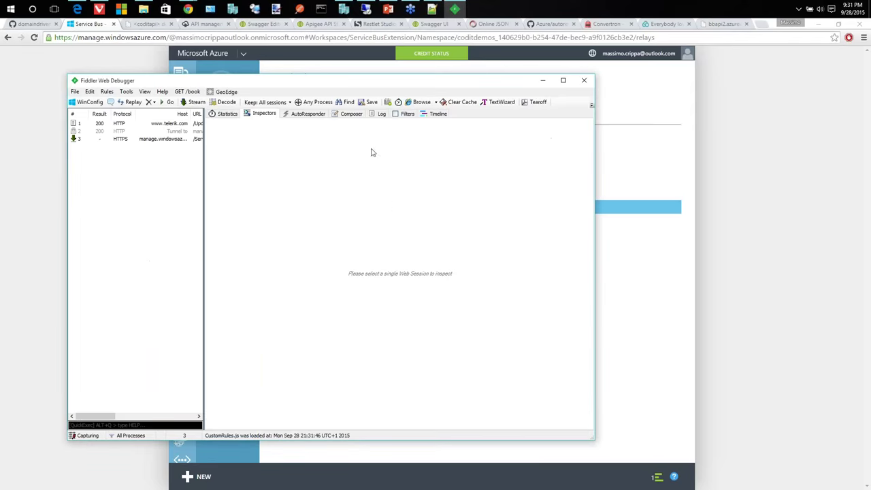
click(352, 114)
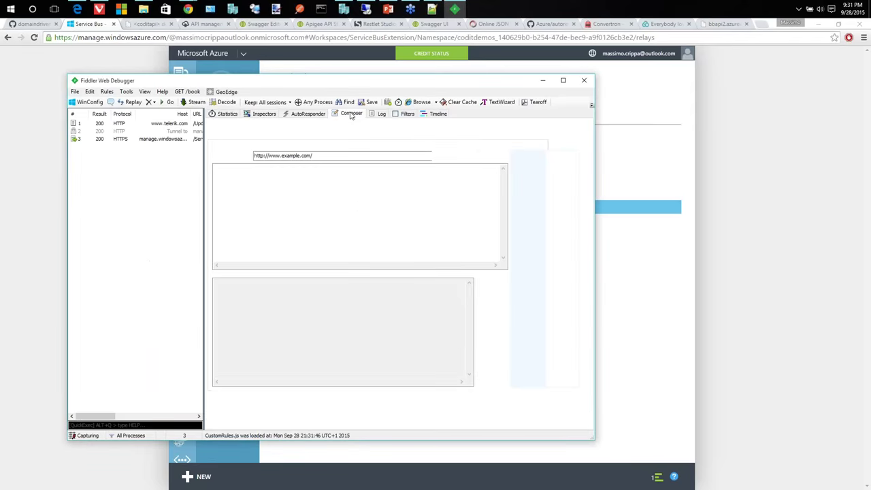
click(342, 156)
key(ctrl+v)
key(Return)
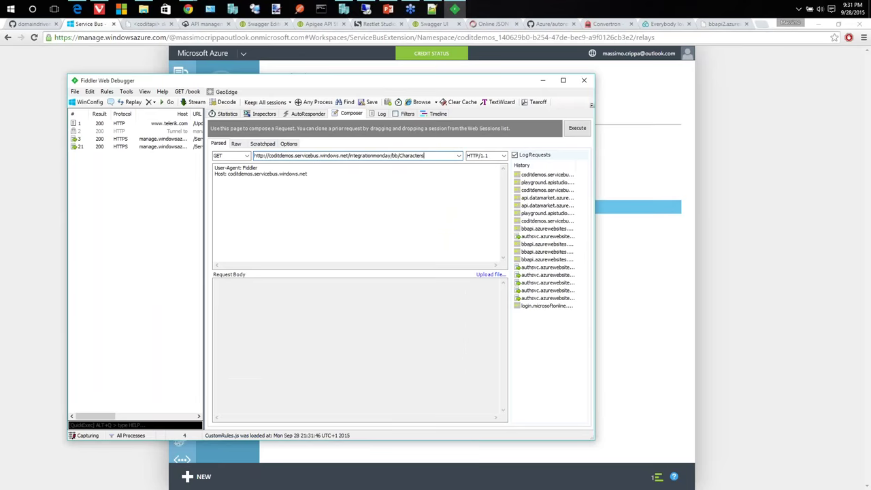
key(Return)
key(Return)
key(Return)
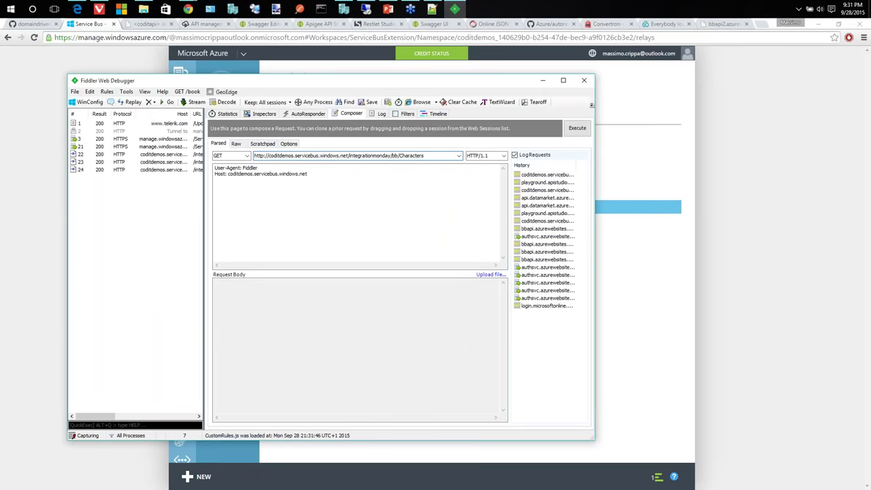
Step: Inspect the latest Characters response in Fiddler, and view the 15-minute monitoring graph of BB simple API in Sentinet
click(163, 169)
click(264, 114)
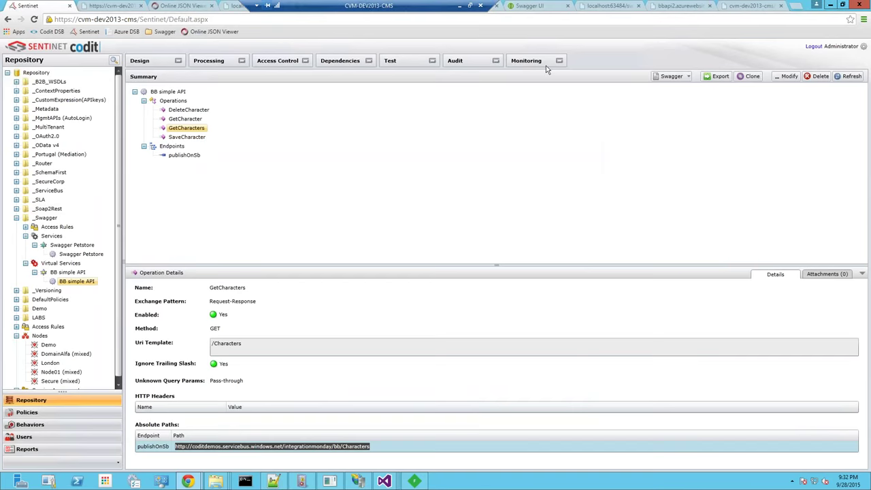
click(544, 63)
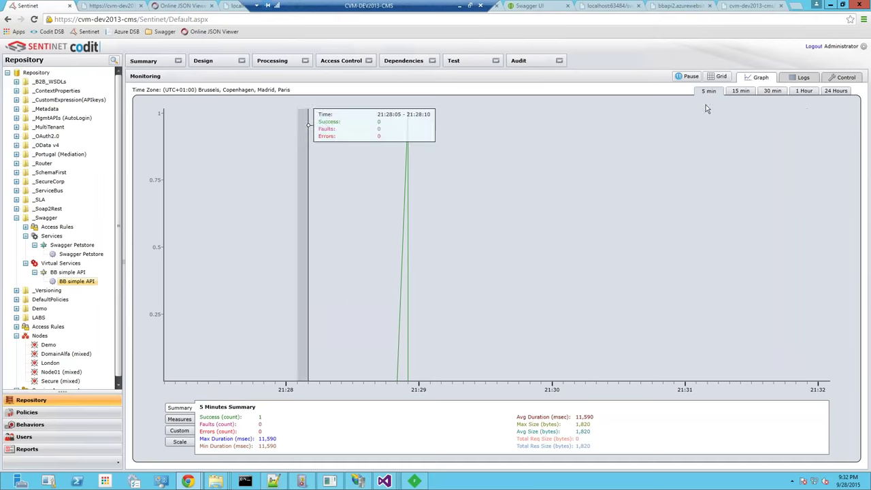
click(740, 92)
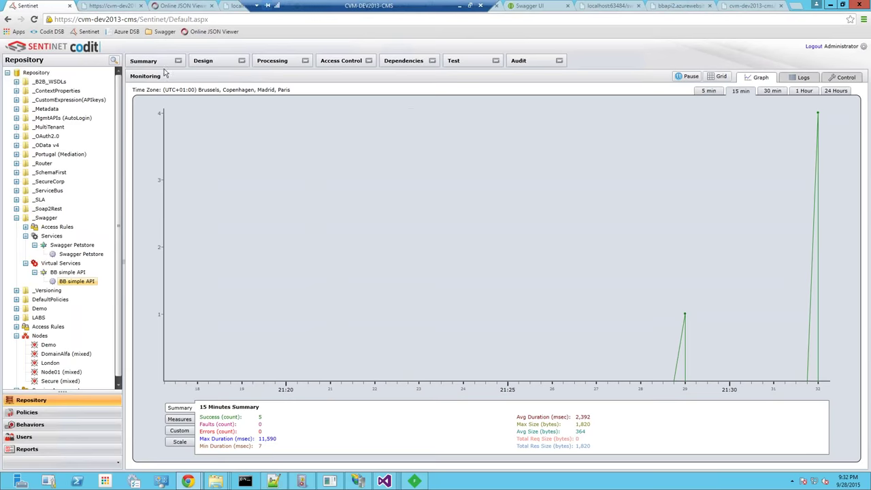
Step: Return to the BB simple API summary and generate its Swagger description in JSON format
click(89, 282)
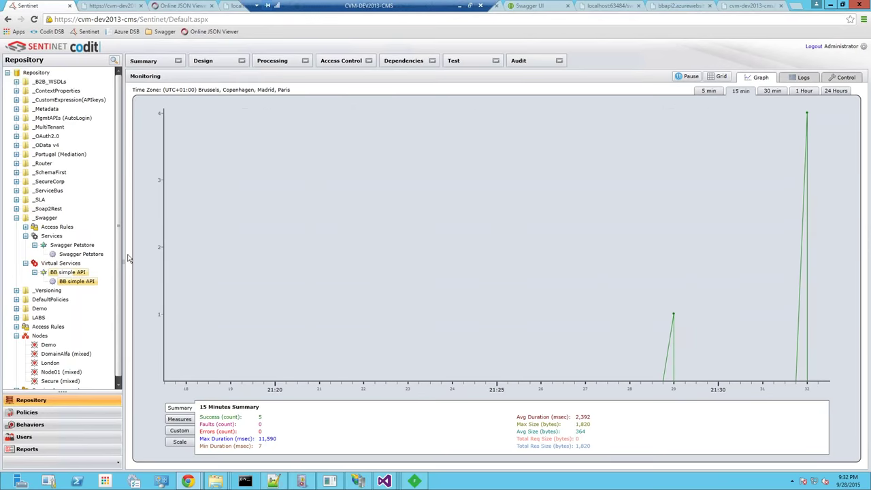
click(159, 66)
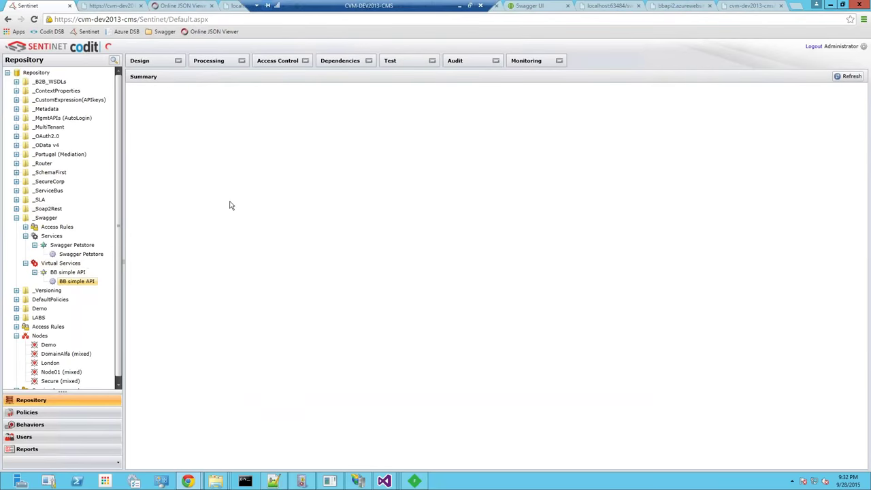
click(686, 77)
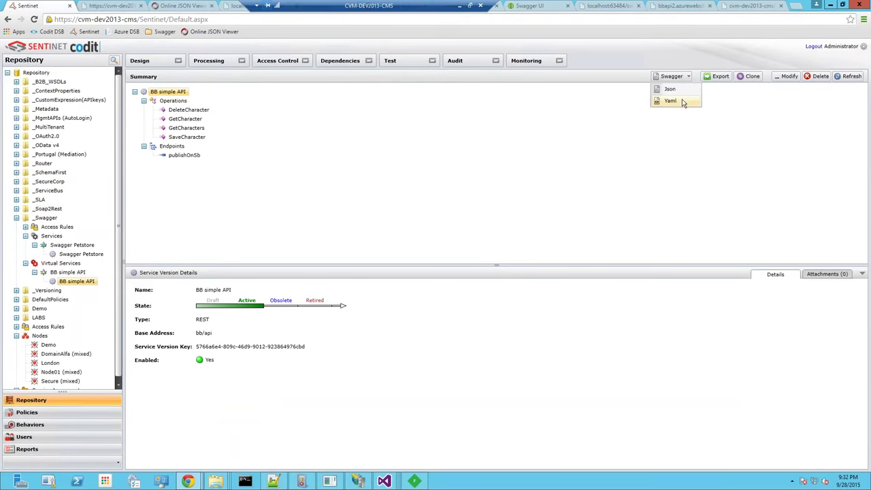
click(683, 90)
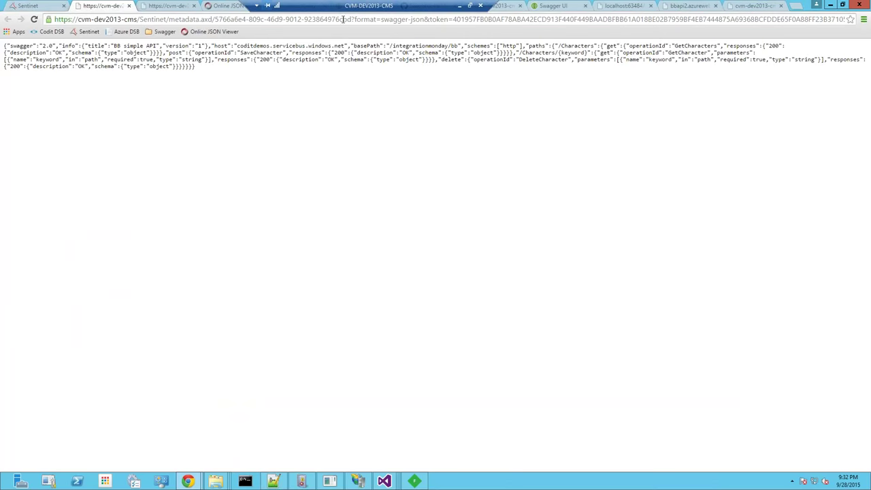
Step: Copy the Swagger metadata URL without its query string and paste it into a new Notepad document
drag(352, 19, 51, 19)
key(ctrl+c)
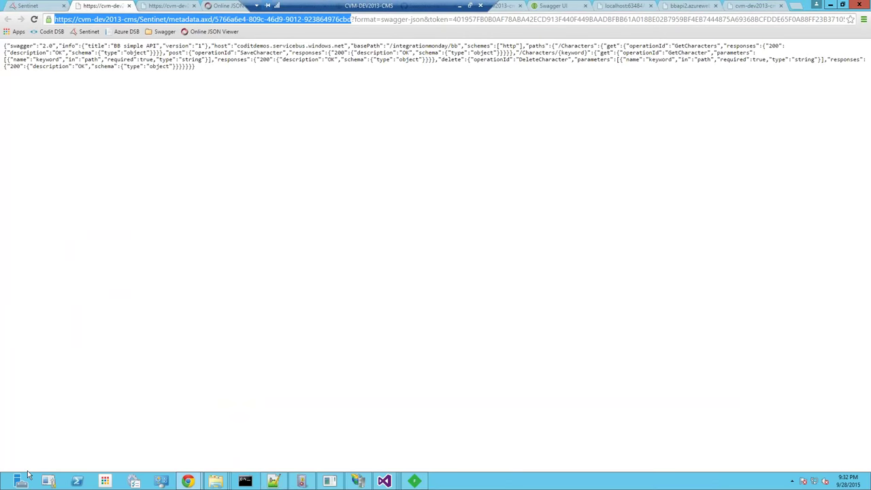
key(super+r)
text(no)
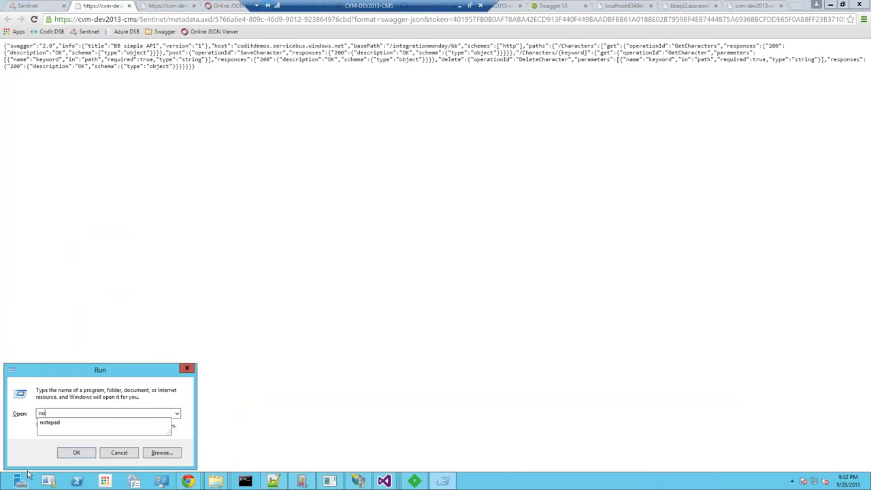
text(tepad)
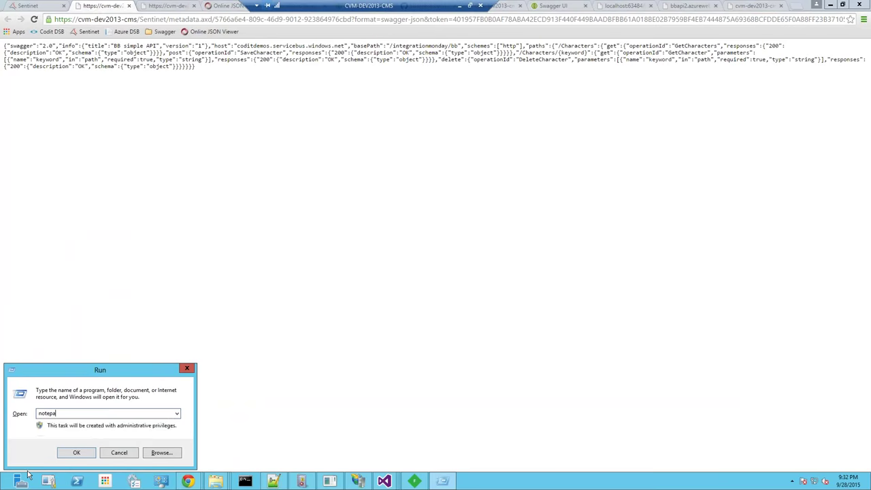
key(Return)
key(ctrl+v)
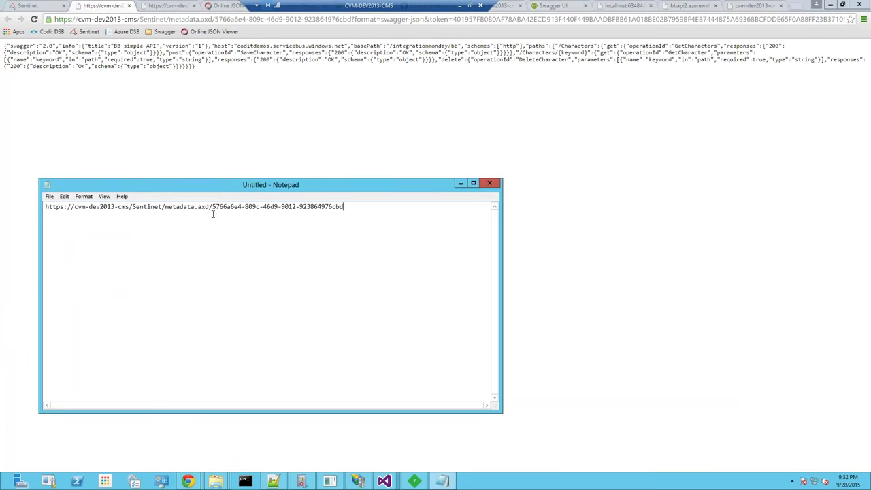
Step: Examine the metadata.axd base address and the service version key within the pasted URL, and return to the BB simple API summary in Sentinet
drag(210, 206, 24, 180)
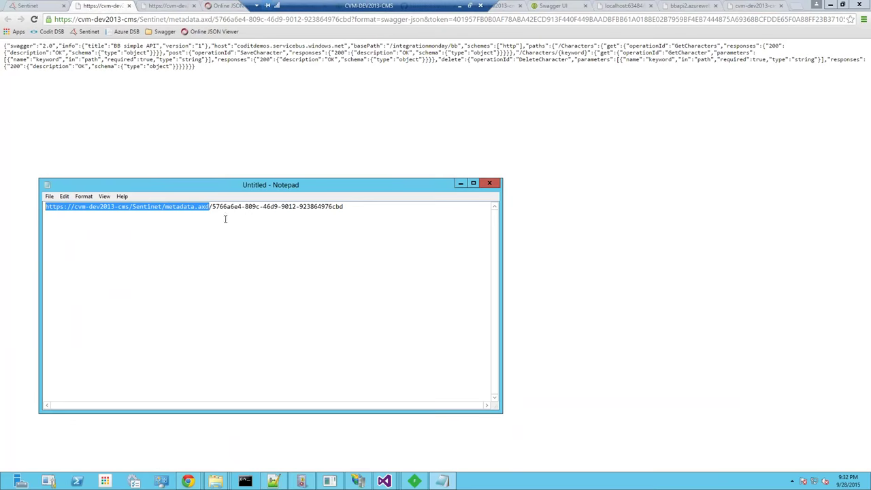
drag(212, 206, 354, 221)
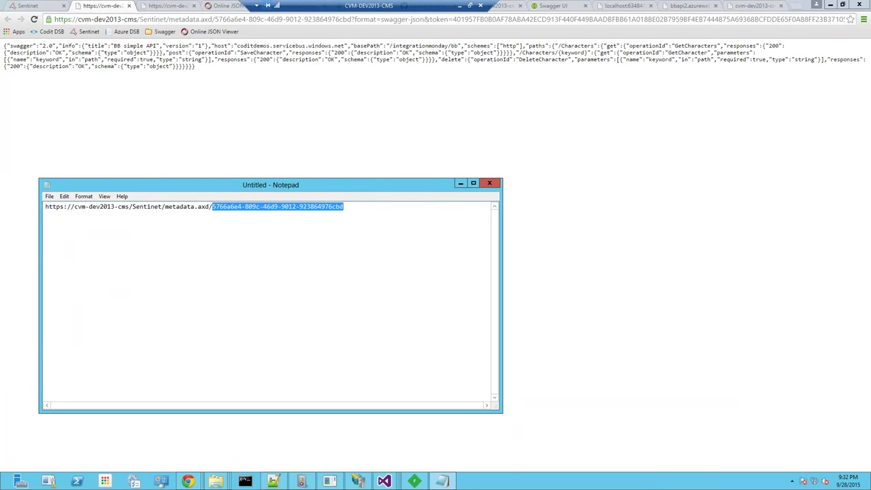
click(31, 5)
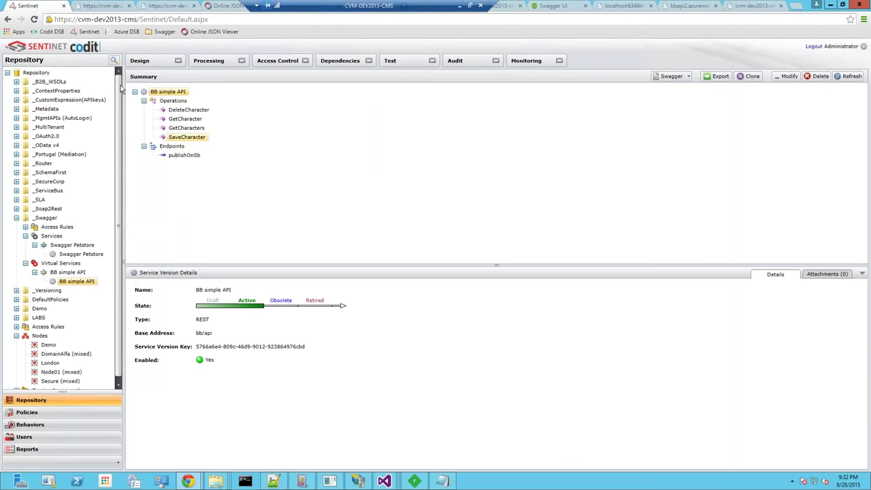